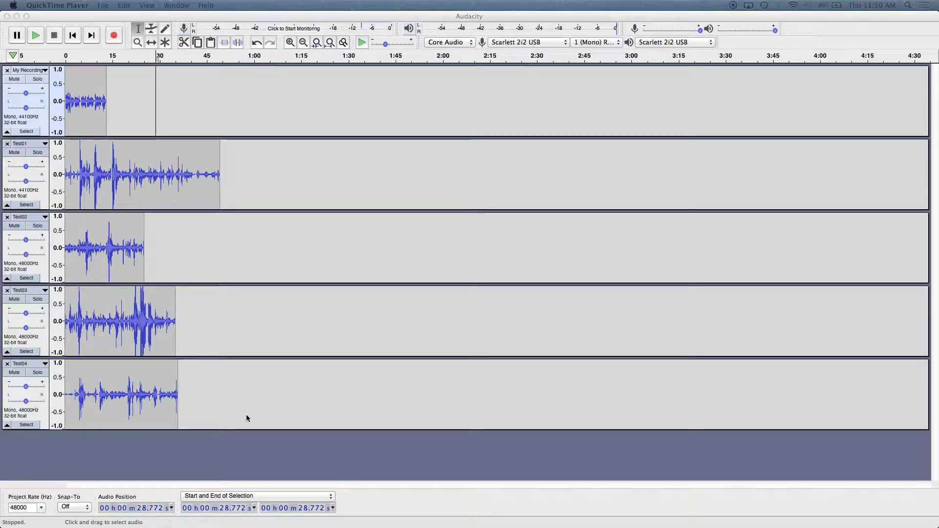
Select the audio across all five tracks, from the start of the timeline to the end of Test01
{"action": "double_click", "coordinate": [152, 171]}
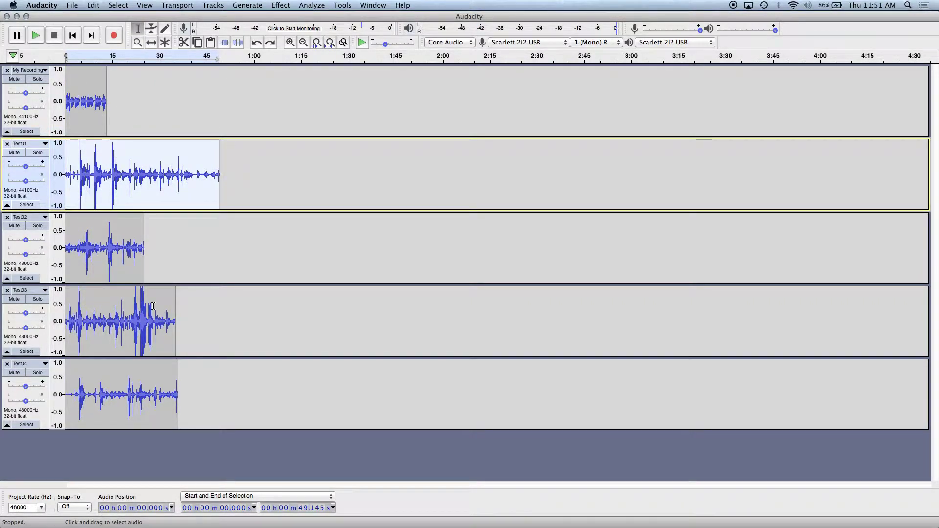
{"action": "left_click", "coordinate": [124, 98]}
{"action": "left_click_drag", "start_coordinate": [220, 391], "coordinate": [59, 101]}
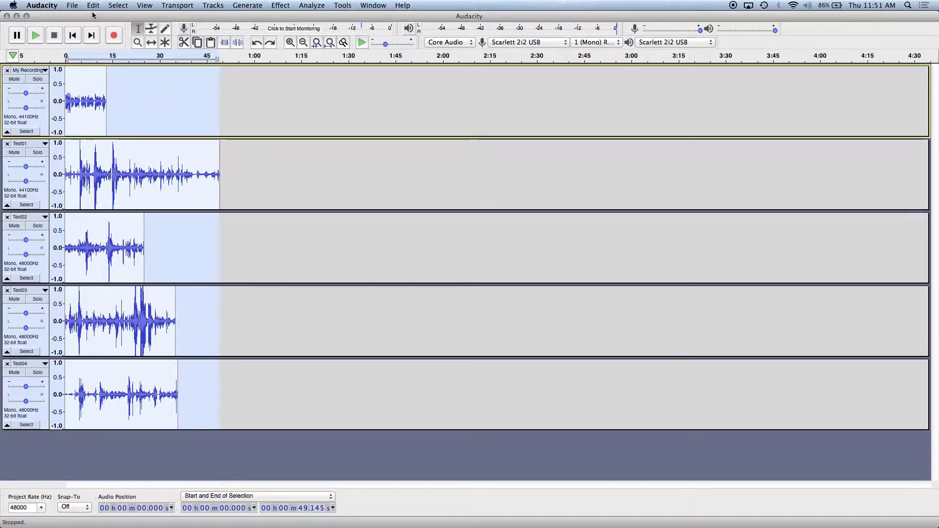
Export the audio to the Desktop as My Export in WAV (Microsoft) signed 24-bit PCM format, accepting the mixdown to one mono file
{"action": "left_click", "coordinate": [72, 6]}
{"action": "mouse_move", "coordinate": [122, 75]}
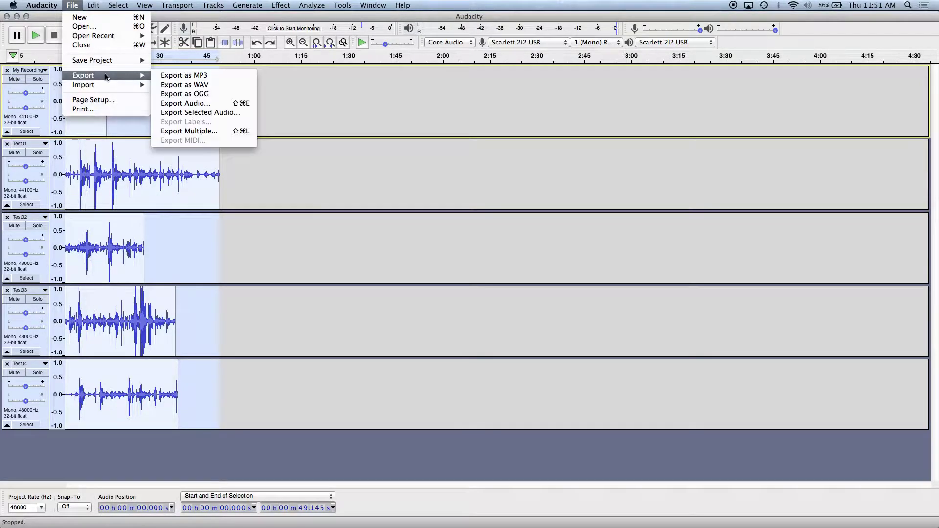
{"action": "left_click", "coordinate": [219, 103]}
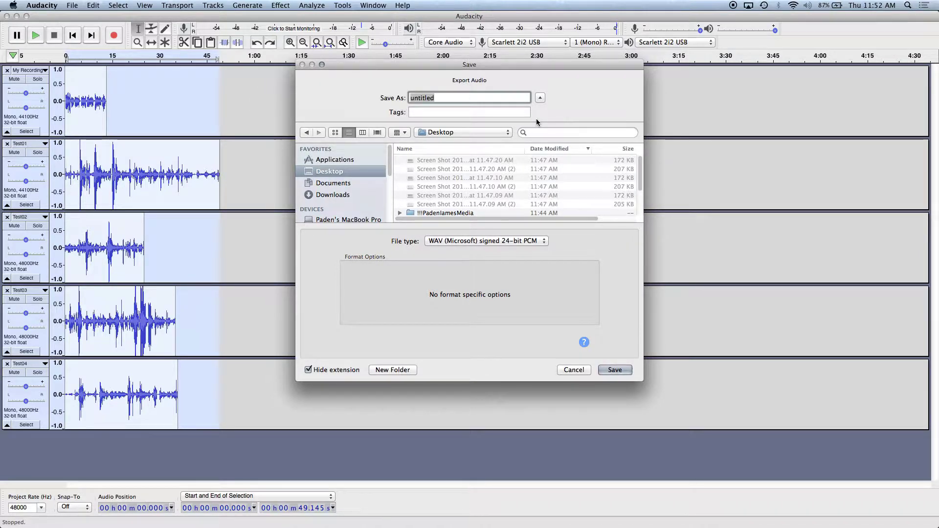
{"action": "type", "text": "Mh"}
{"action": "type", "text": " Export"}
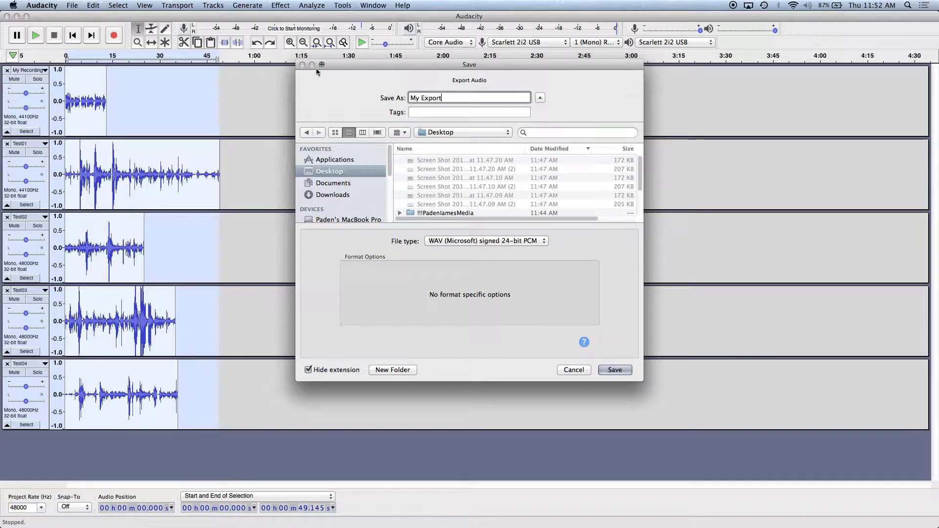
{"action": "left_click", "coordinate": [496, 244]}
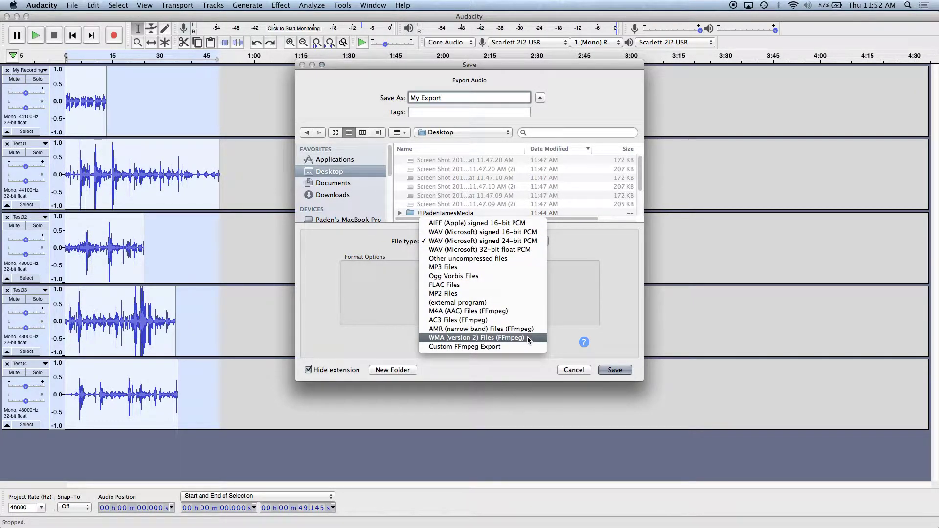
{"action": "left_click", "coordinate": [508, 241]}
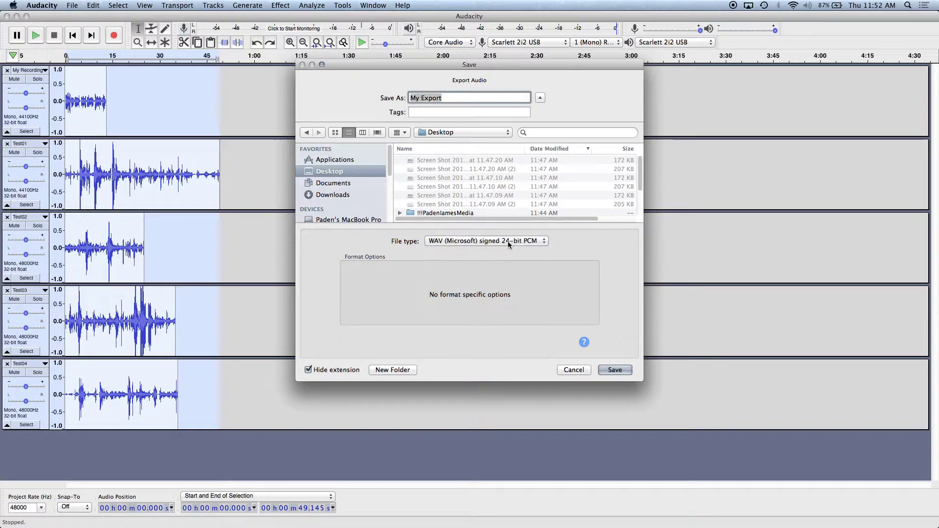
{"action": "left_click", "coordinate": [628, 370]}
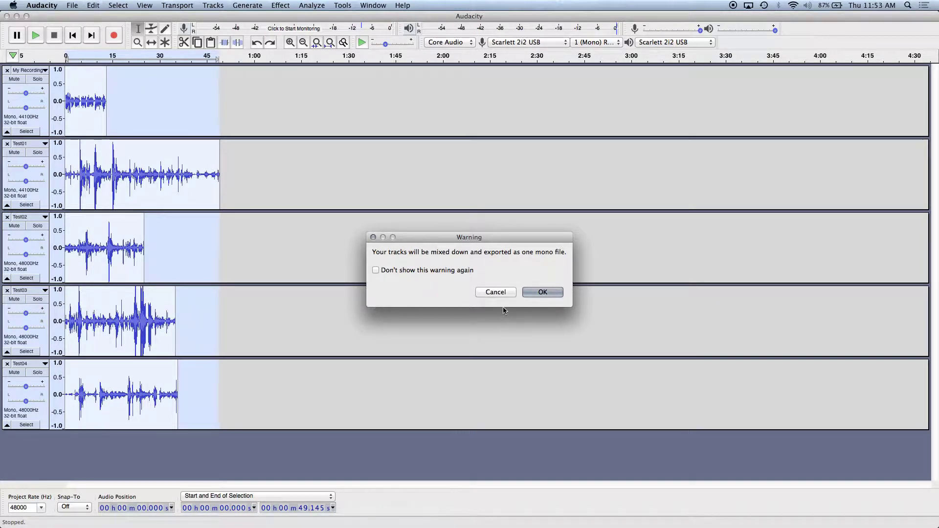
{"action": "left_click", "coordinate": [530, 294]}
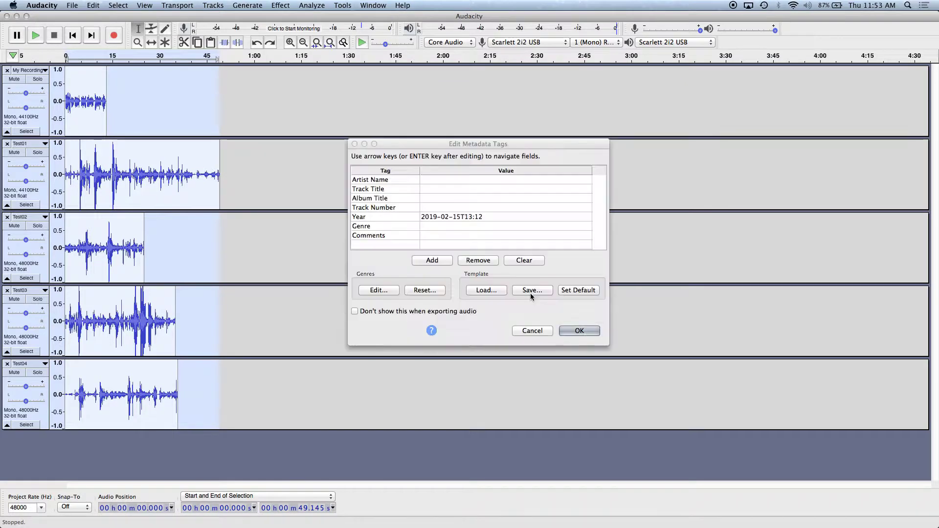
Clear all existing values from the export's metadata tags
{"action": "left_click_drag", "start_coordinate": [435, 141], "coordinate": [365, 137]}
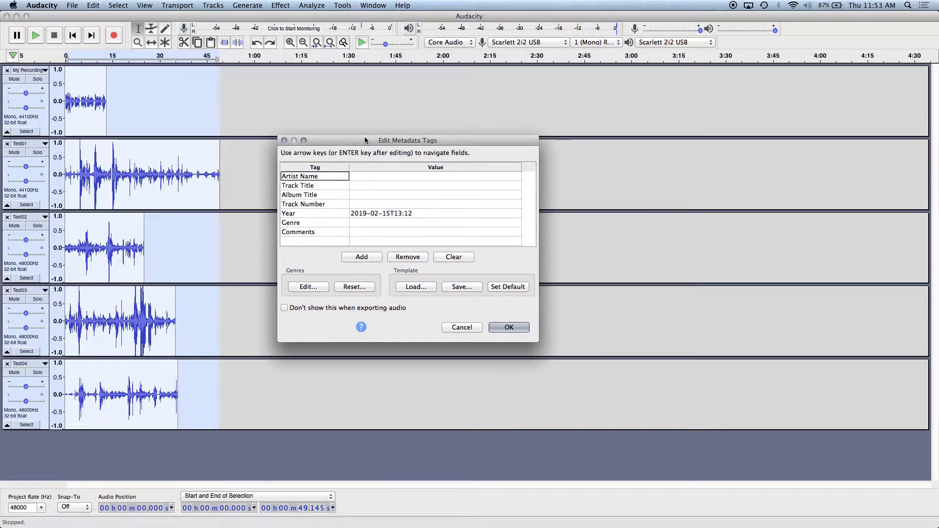
{"action": "left_click", "coordinate": [391, 178]}
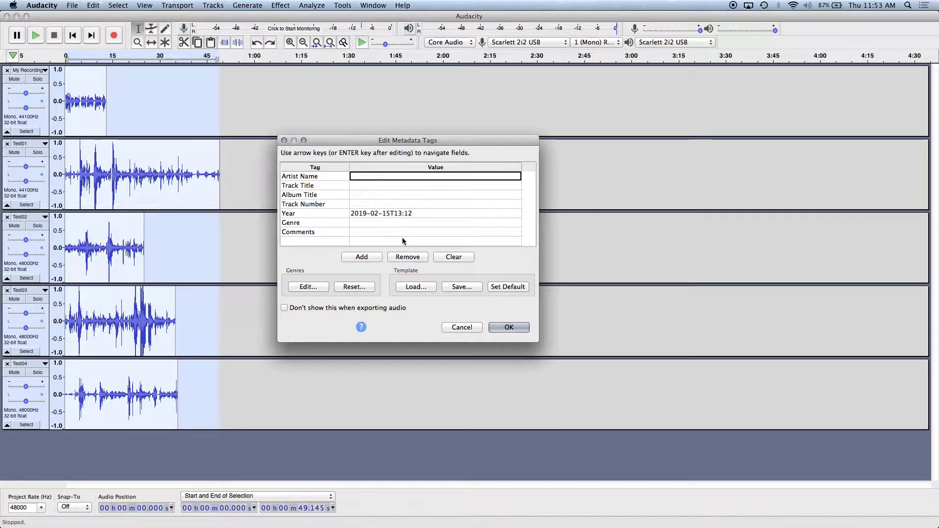
{"action": "left_click", "coordinate": [446, 259]}
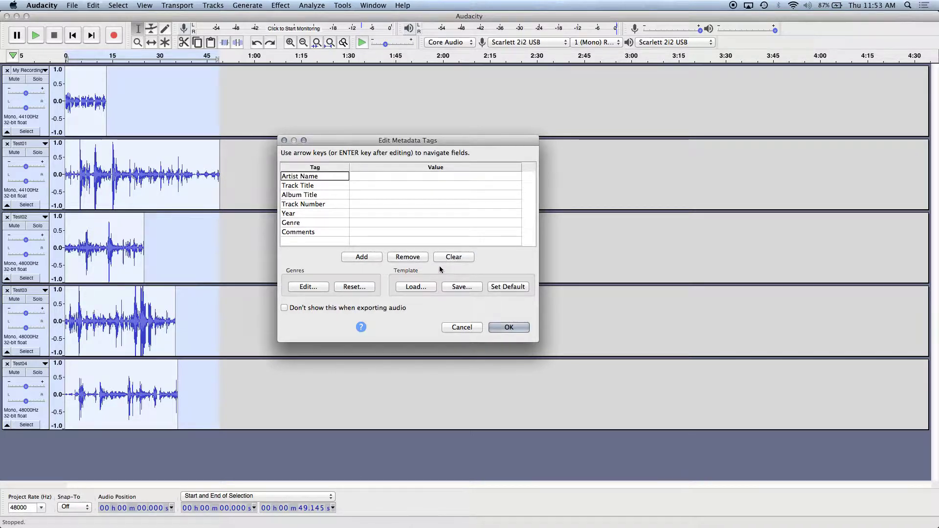
Set the Artist Name metadata tag to Paden James Media
{"action": "left_click", "coordinate": [375, 177]}
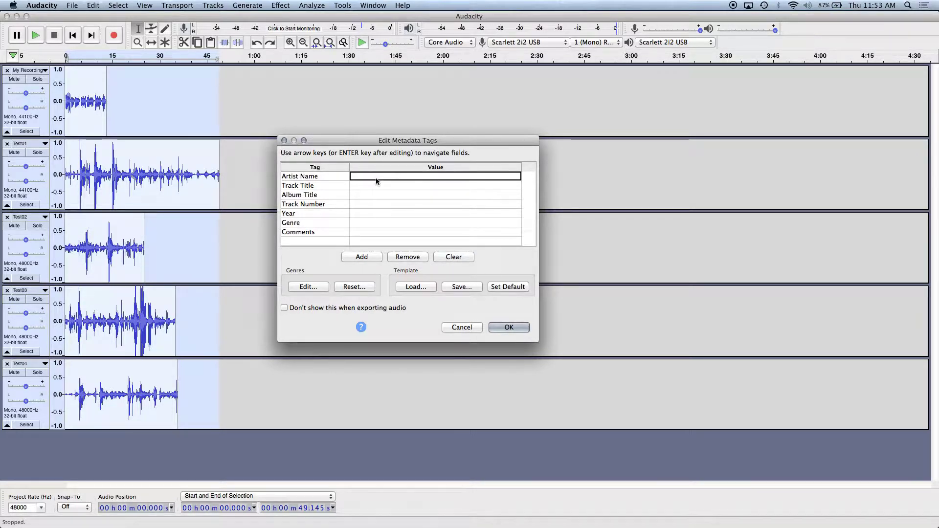
{"action": "type", "text": "Paden james"}
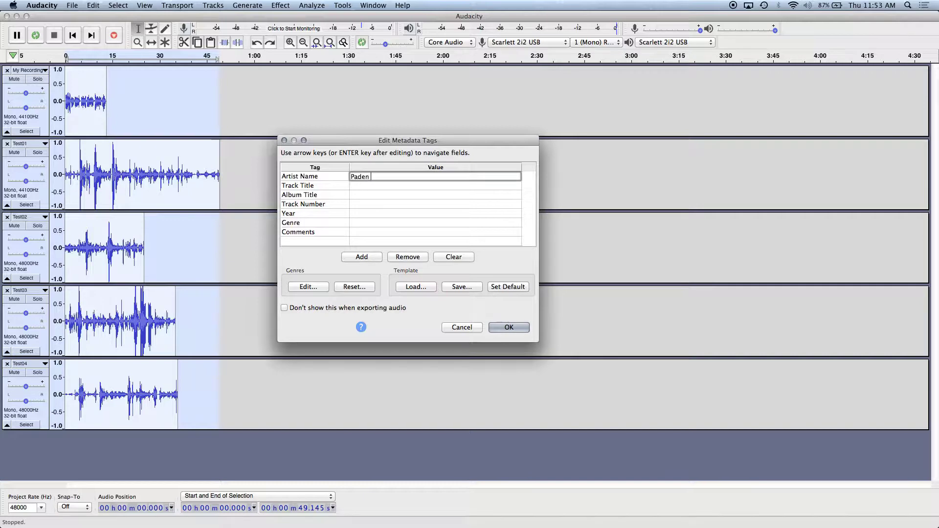
{"action": "key", "text": "BackSpace"}
{"action": "key", "text": "BackSpace"}
{"action": "key", "text": "BackSpace"}
{"action": "key", "text": "BackSpace"}
{"action": "key", "text": "BackSpace"}
{"action": "key", "text": "BackSpace"}
{"action": "type", "text": "Jmae"}
{"action": "key", "text": "BackSpace"}
{"action": "key", "text": "BackSpace"}
{"action": "key", "text": "BackSpace"}
{"action": "type", "text": "ames Media"}
Set the Track Title metadata tag to My Export and accept the tags to complete the export
{"action": "left_click", "coordinate": [371, 186]}
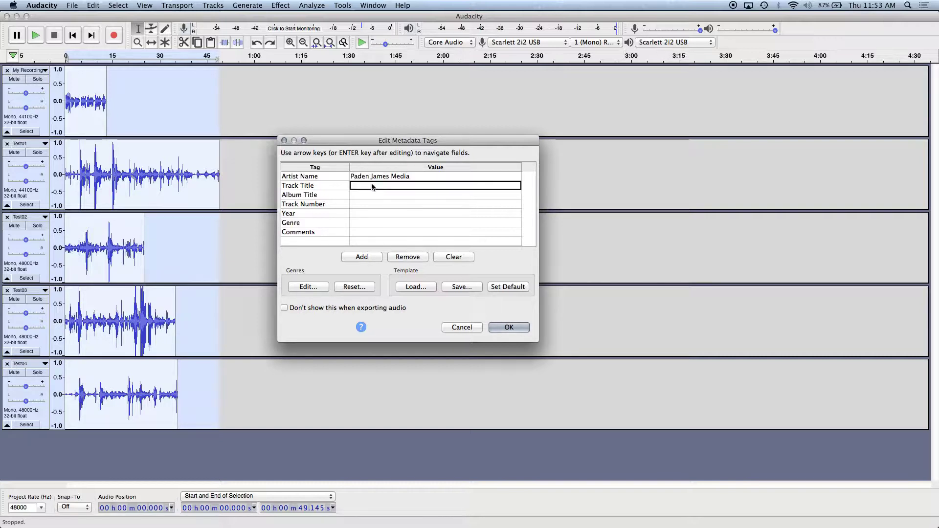
{"action": "type", "text": "My Export"}
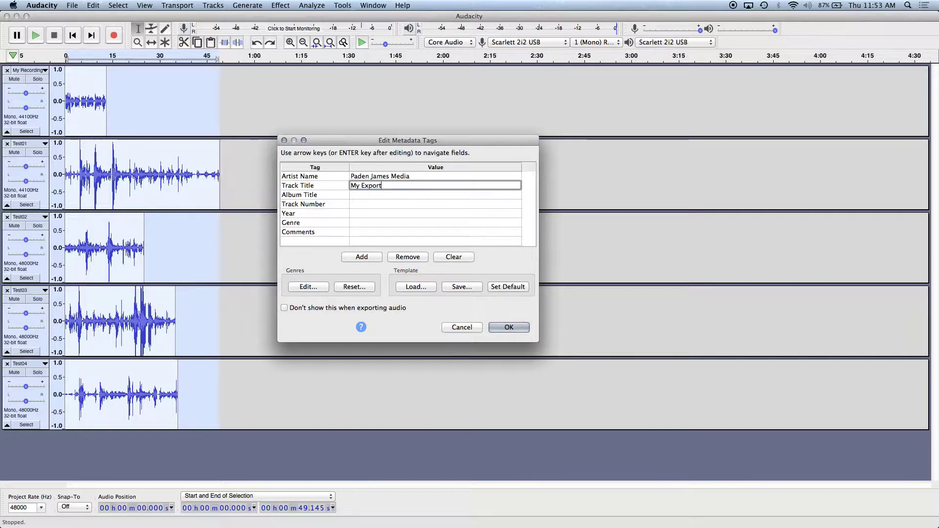
{"action": "left_click", "coordinate": [497, 329]}
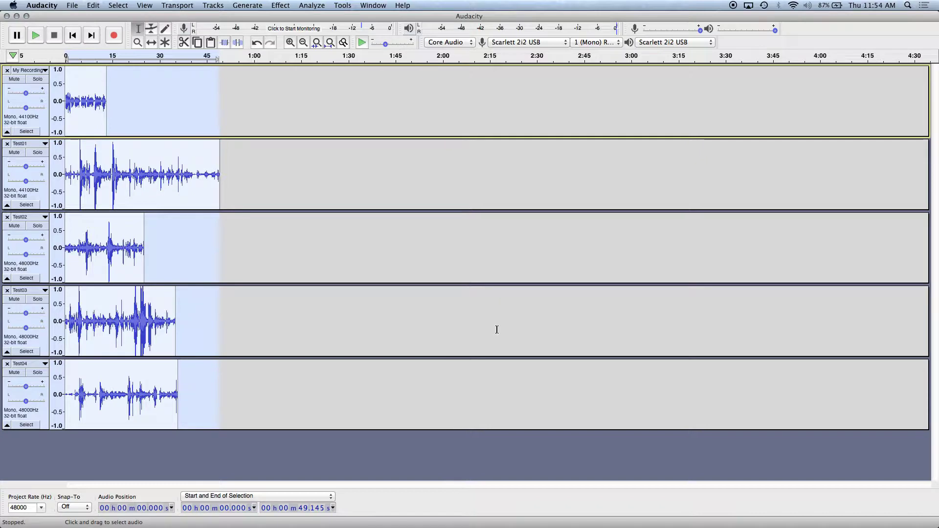
Import My Export.wav from the Desktop into the project, making a copy of the file before editing
{"action": "left_click", "coordinate": [406, 442]}
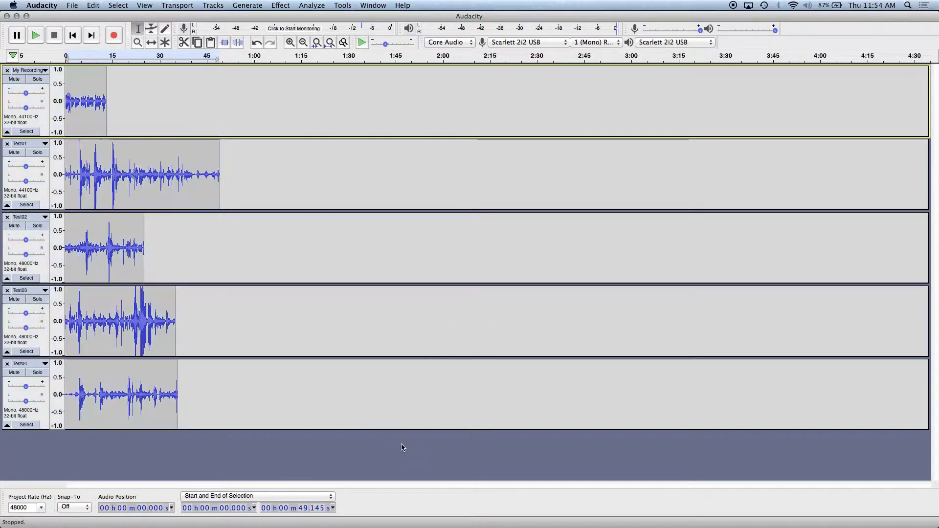
{"action": "left_click", "coordinate": [72, 6]}
{"action": "mouse_move", "coordinate": [103, 86]}
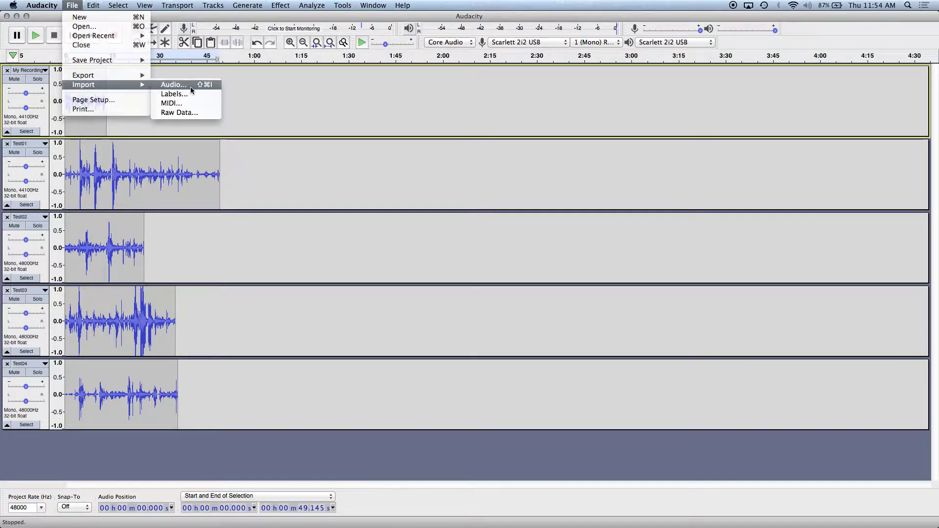
{"action": "left_click", "coordinate": [191, 90]}
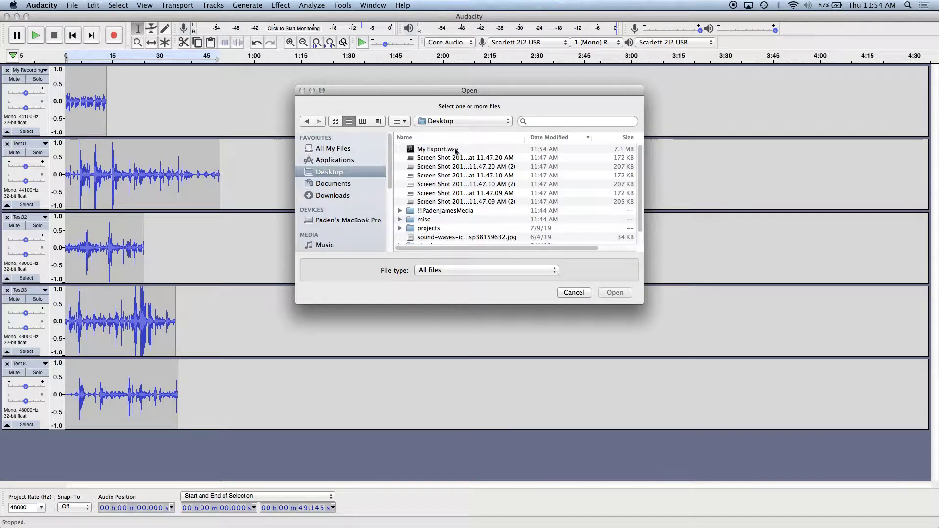
{"action": "left_click", "coordinate": [452, 150]}
{"action": "left_click", "coordinate": [615, 293]}
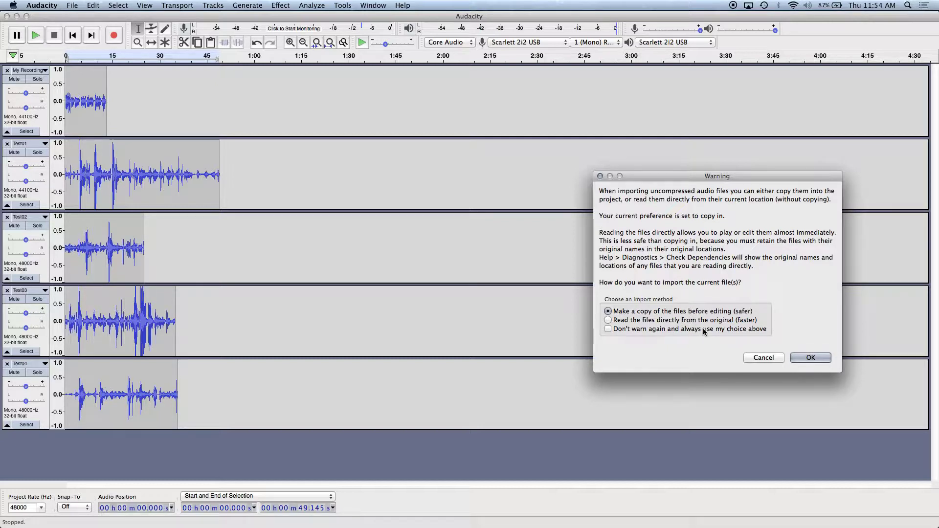
{"action": "left_click", "coordinate": [808, 358]}
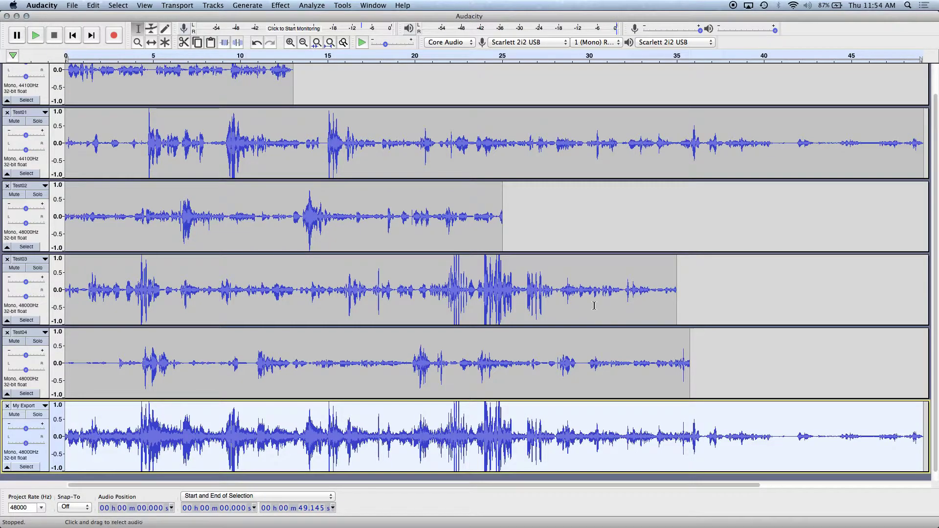
Examine the imported My Export waveform along its full length and compare it with the source tracks
{"action": "scroll", "coordinate": [594, 305], "scroll_direction": "down", "scroll_amount": 1}
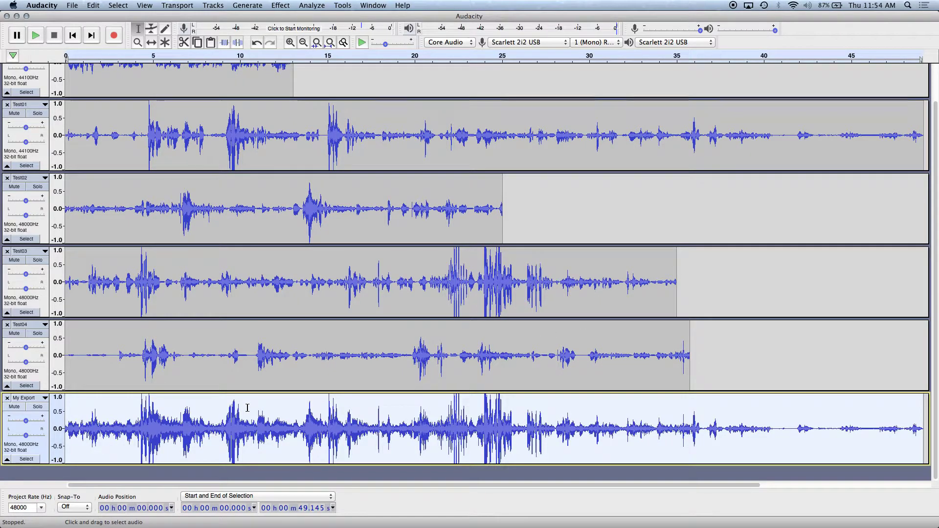
{"action": "scroll", "coordinate": [403, 437], "scroll_direction": "right", "scroll_amount": 1}
{"action": "scroll", "coordinate": [404, 437], "scroll_direction": "right", "scroll_amount": 5}
{"action": "scroll", "coordinate": [313, 423], "scroll_direction": "left", "scroll_amount": 5}
{"action": "scroll", "coordinate": [156, 406], "scroll_direction": "right", "scroll_amount": 4}
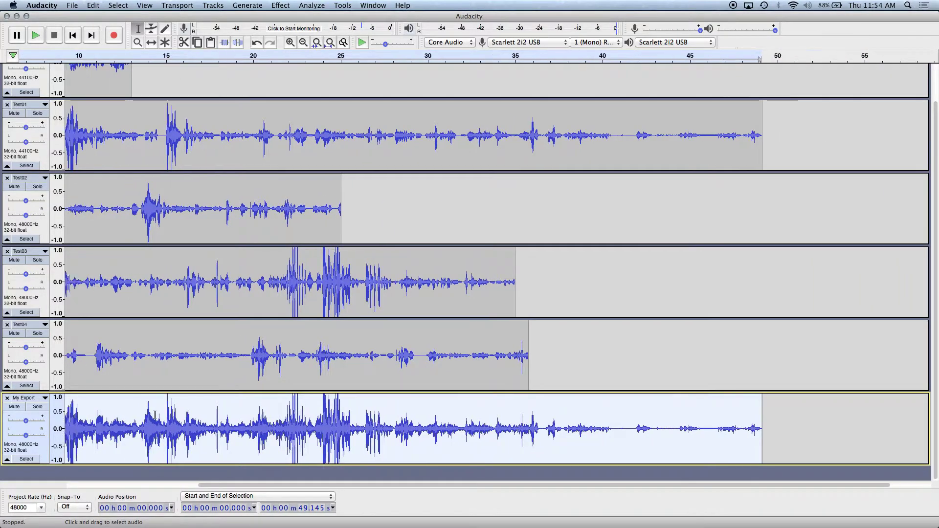
{"action": "scroll", "coordinate": [155, 414], "scroll_direction": "left", "scroll_amount": 4}
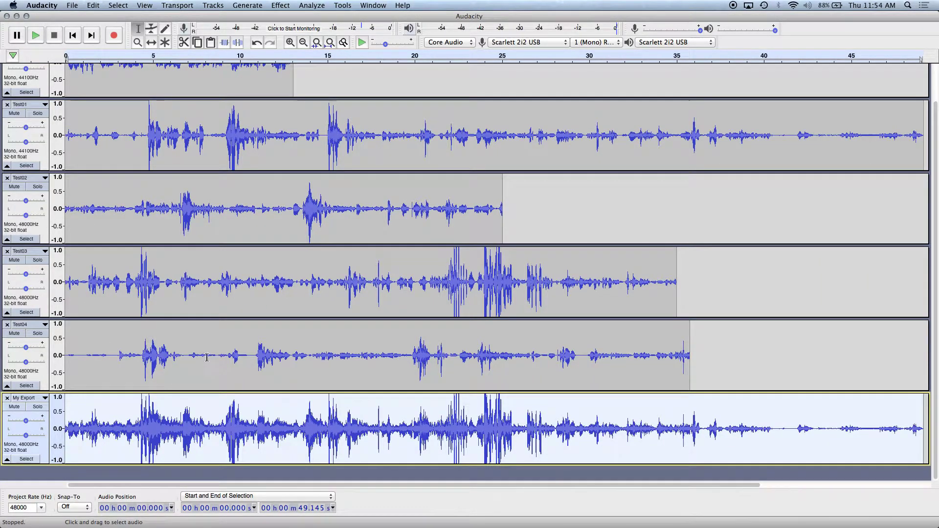
{"action": "scroll", "coordinate": [167, 236], "scroll_direction": "up", "scroll_amount": 2}
{"action": "scroll", "coordinate": [166, 235], "scroll_direction": "down", "scroll_amount": 2}
{"action": "scroll", "coordinate": [564, 441], "scroll_direction": "right", "scroll_amount": 5}
{"action": "scroll", "coordinate": [562, 440], "scroll_direction": "left", "scroll_amount": 5}
{"action": "scroll", "coordinate": [223, 442], "scroll_direction": "right", "scroll_amount": 1}
{"action": "scroll", "coordinate": [223, 442], "scroll_direction": "right", "scroll_amount": 5}
{"action": "scroll", "coordinate": [117, 357], "scroll_direction": "left", "scroll_amount": 5}
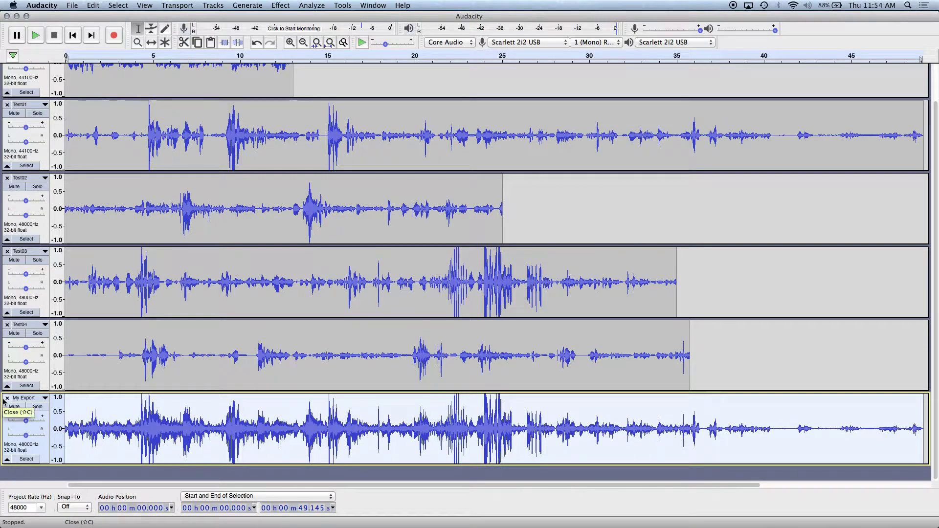
{"action": "scroll", "coordinate": [245, 406], "scroll_direction": "right", "scroll_amount": 3}
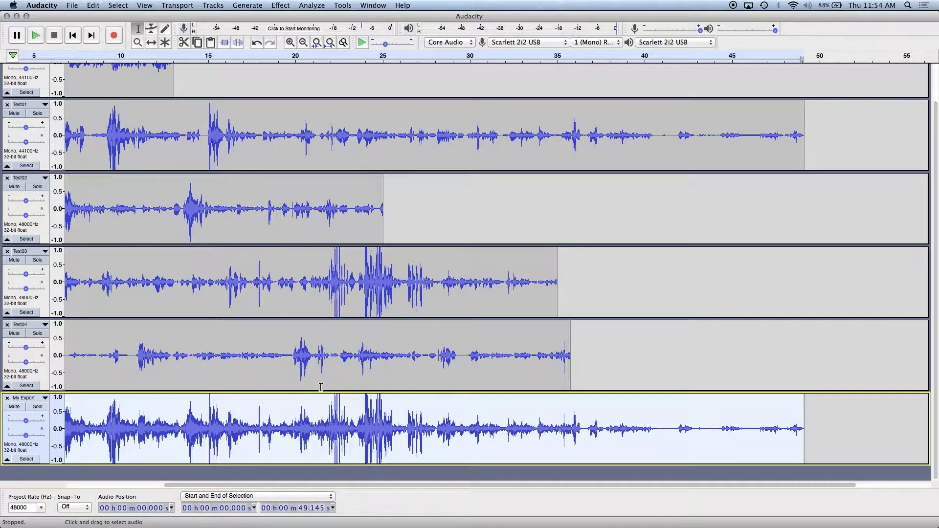
{"action": "scroll", "coordinate": [321, 388], "scroll_direction": "left", "scroll_amount": 3}
{"action": "scroll", "coordinate": [155, 380], "scroll_direction": "right", "scroll_amount": 5}
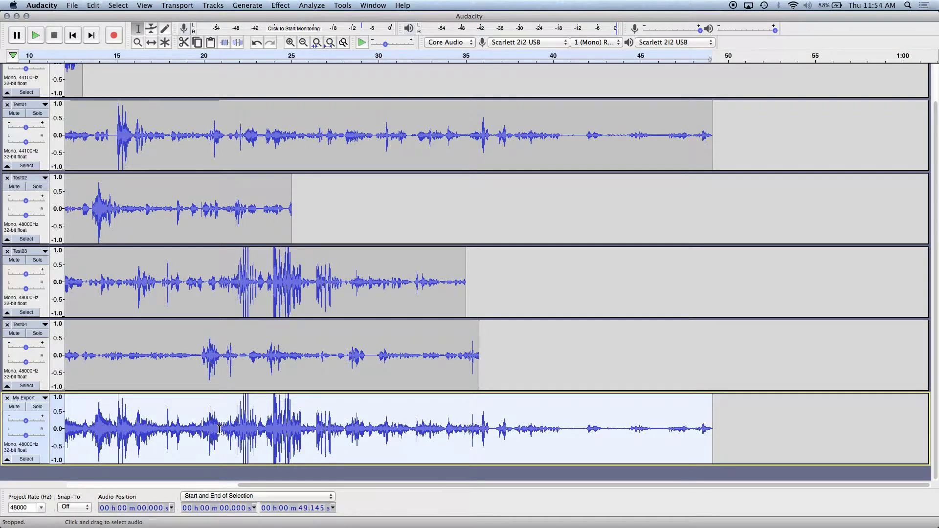
{"action": "scroll", "coordinate": [218, 429], "scroll_direction": "left", "scroll_amount": 5}
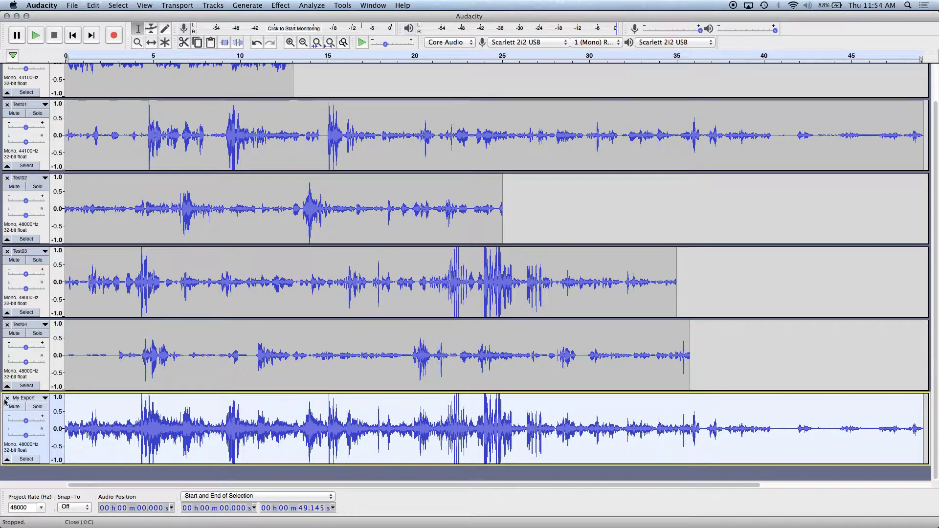
Remove the imported My Export track from the project and select the entire My Recording track
{"action": "left_click", "coordinate": [7, 398]}
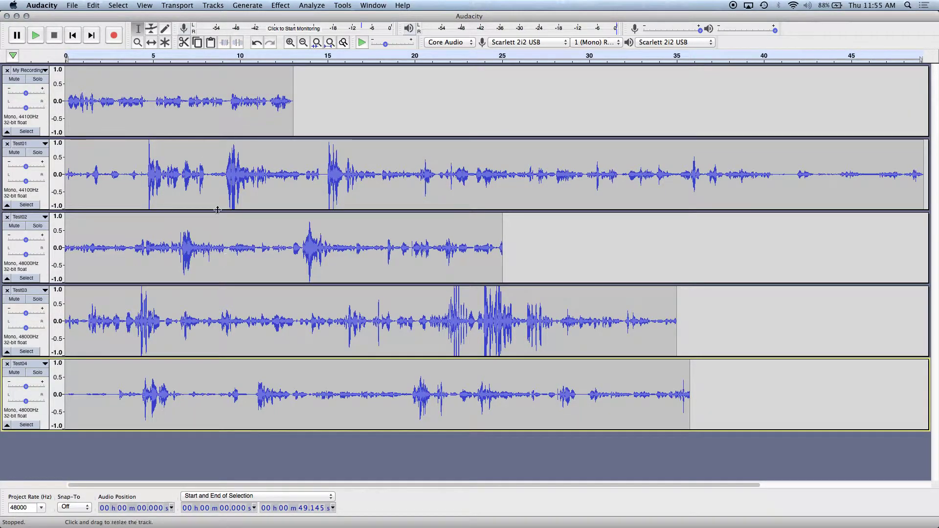
{"action": "left_click", "coordinate": [45, 121]}
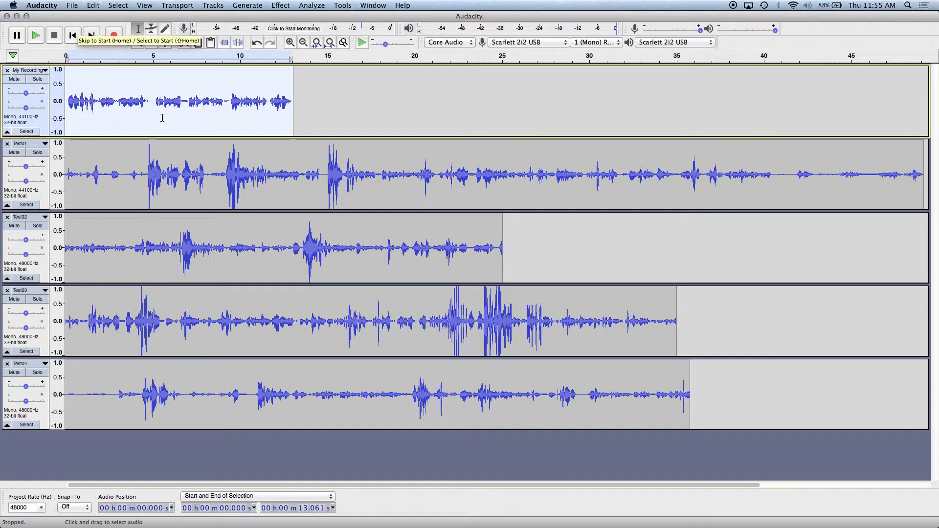
{"action": "left_click", "coordinate": [72, 6]}
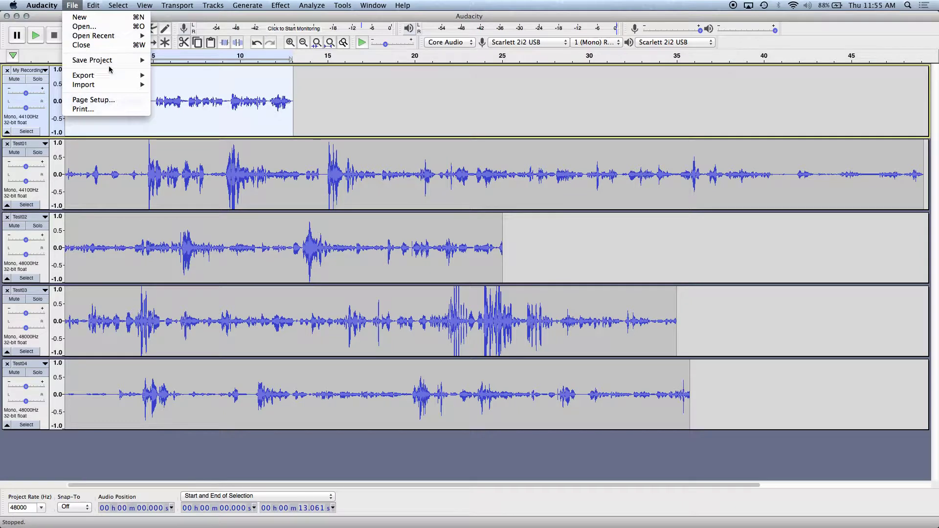
{"action": "mouse_move", "coordinate": [113, 77]}
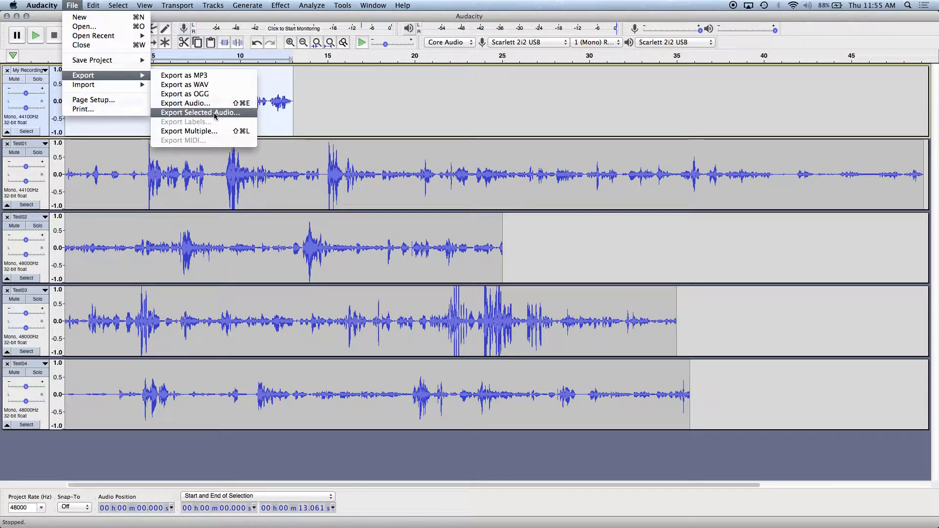
{"action": "left_click", "coordinate": [300, 80]}
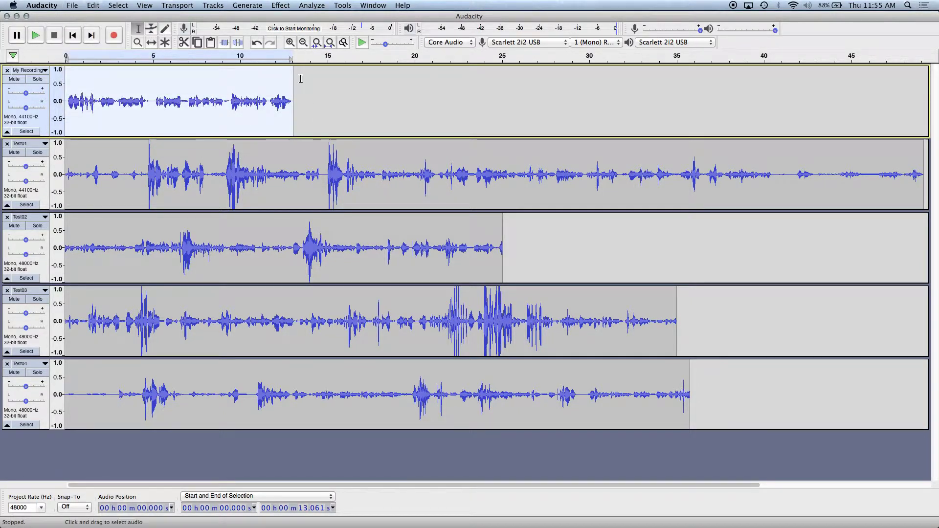
Export only the selected audio to the Desktop as My Recording in WAV (Microsoft) signed 24-bit PCM format
{"action": "left_click", "coordinate": [73, 6]}
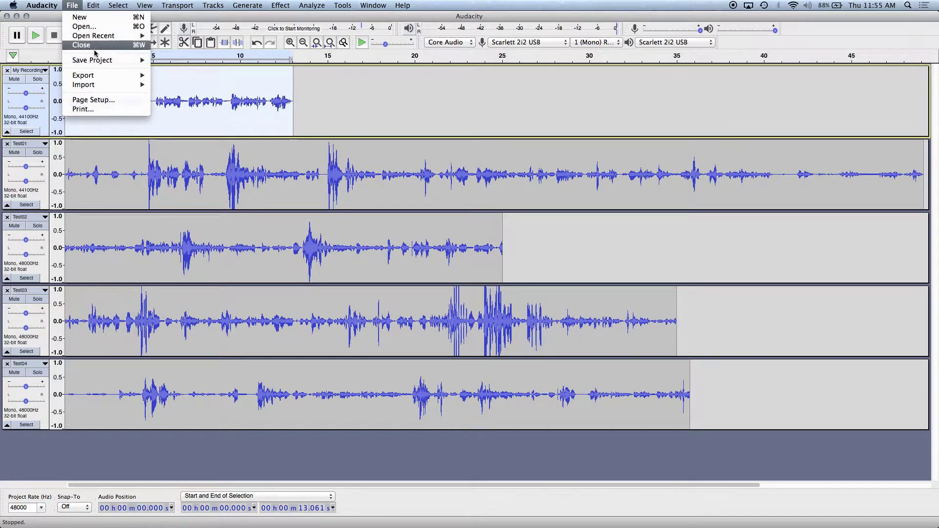
{"action": "mouse_move", "coordinate": [104, 77]}
{"action": "left_click", "coordinate": [200, 113]}
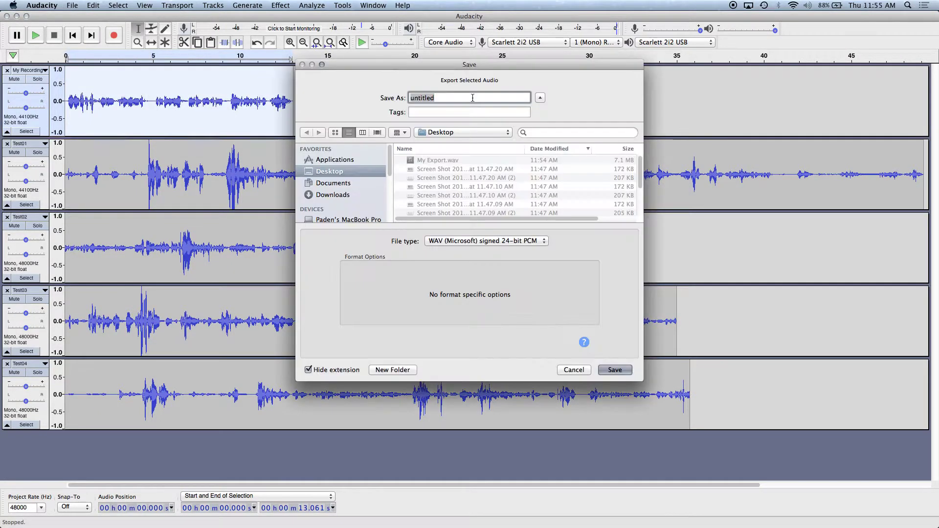
{"action": "type", "text": "My Recording"}
{"action": "left_click", "coordinate": [513, 242]}
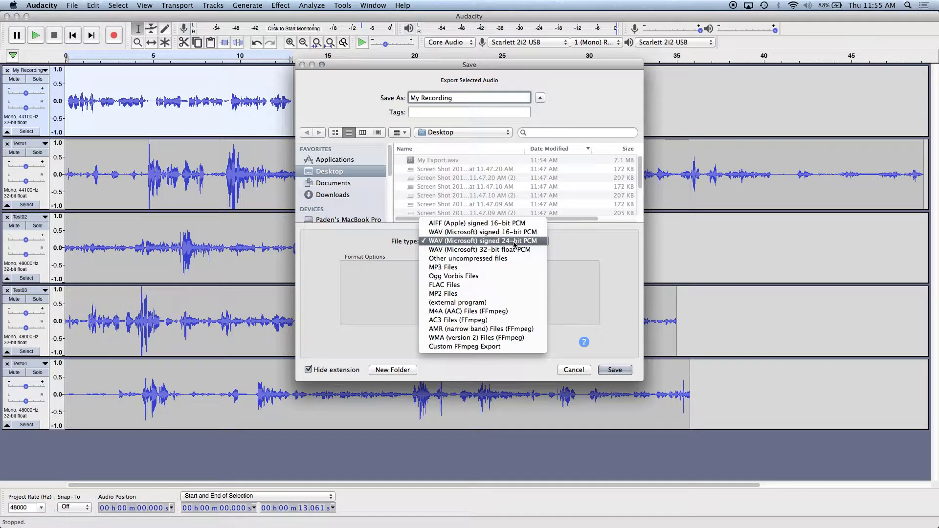
{"action": "left_click", "coordinate": [564, 249]}
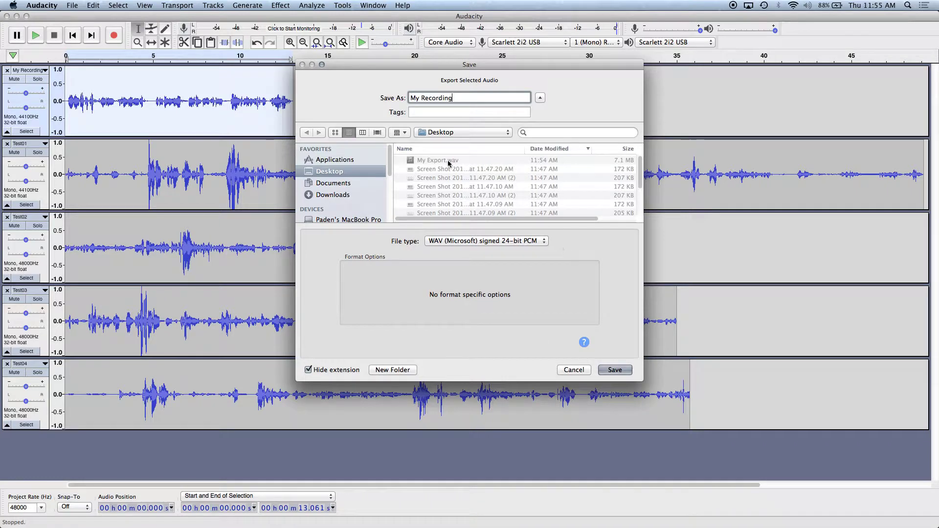
{"action": "left_click", "coordinate": [614, 370]}
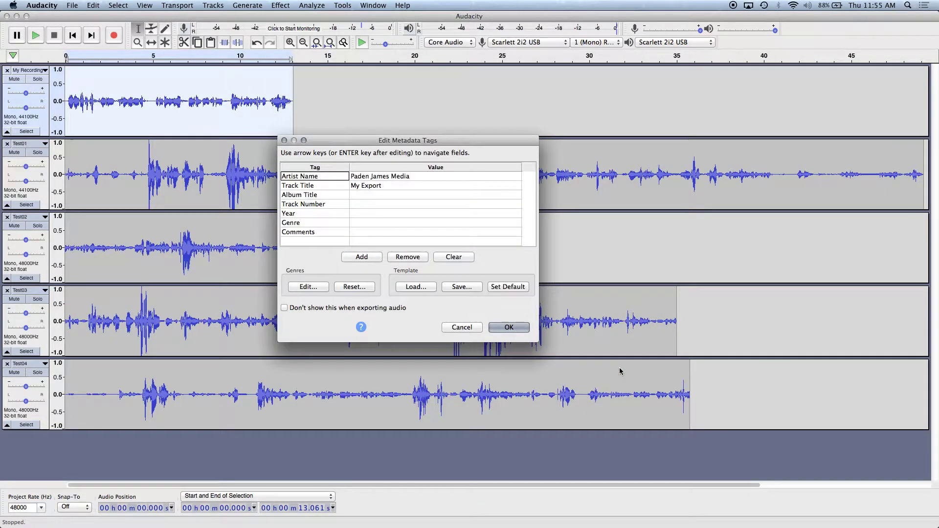
Set the Track Title metadata tag to My Recording and accept the tags to finish exporting the selection
{"action": "double_click", "coordinate": [414, 184]}
{"action": "type", "text": "My Recording"}
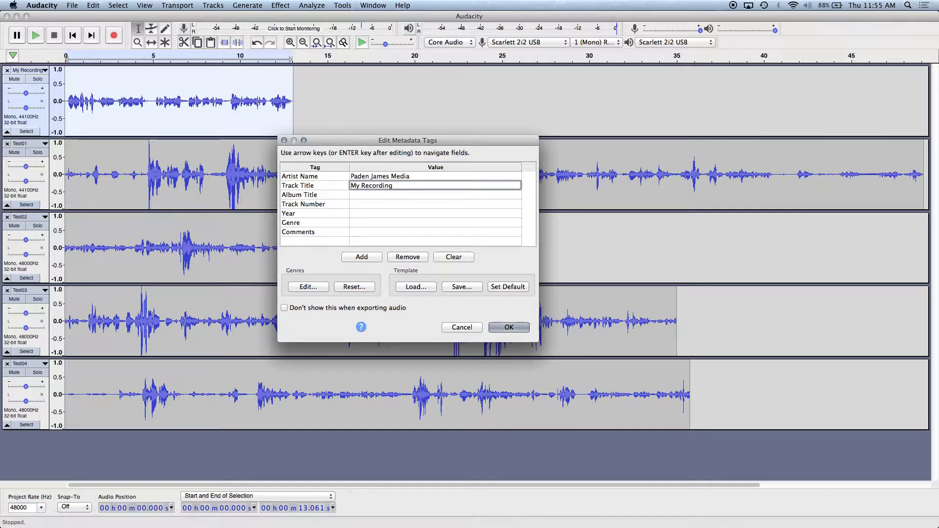
{"action": "left_click", "coordinate": [523, 331]}
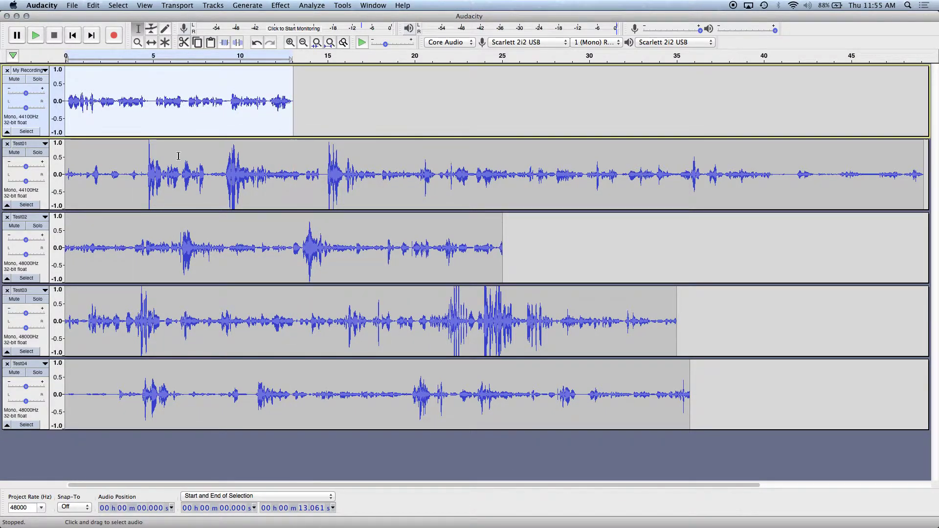
Import My Recording.wav from the Desktop into the project
{"action": "left_click", "coordinate": [72, 5]}
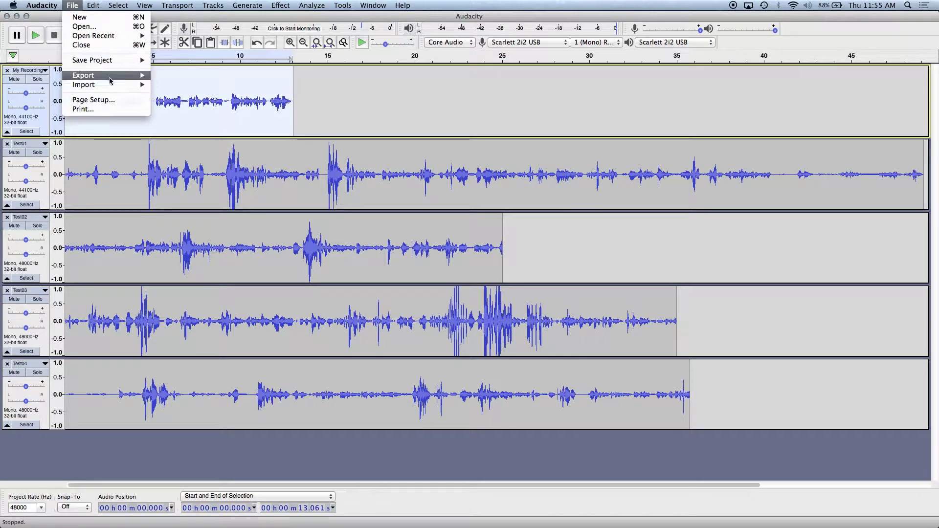
{"action": "mouse_move", "coordinate": [112, 85]}
{"action": "left_click", "coordinate": [191, 86]}
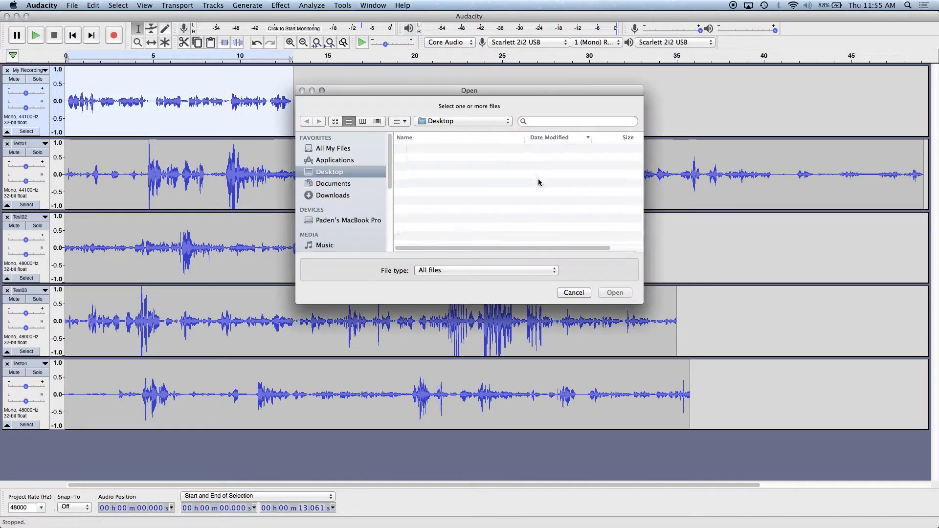
{"action": "left_click", "coordinate": [482, 150]}
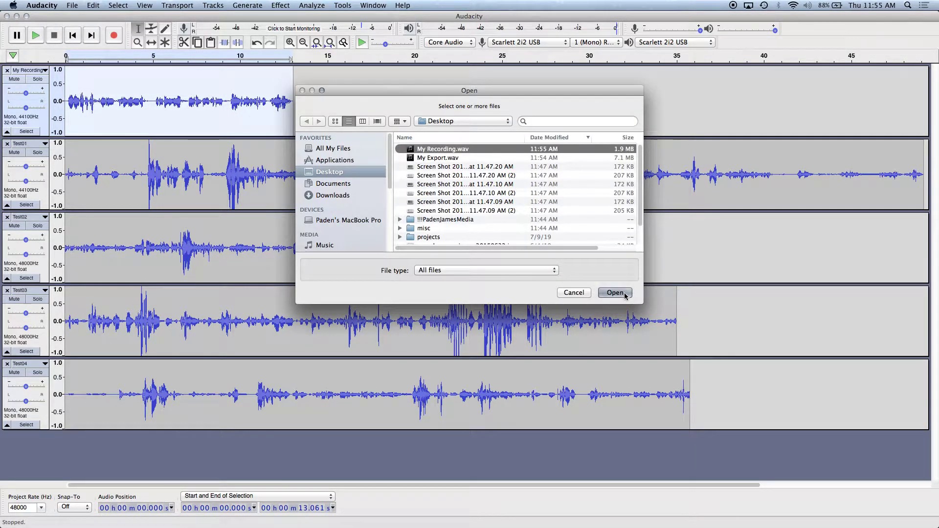
{"action": "left_click", "coordinate": [624, 293]}
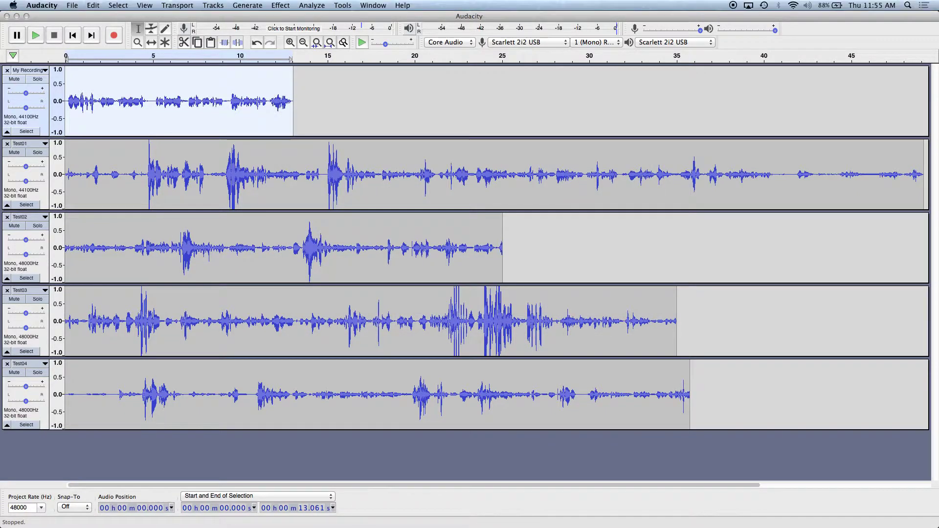
Check the imported My Recording track below Test04 against the original, and remove the imported track from the project
{"action": "scroll", "coordinate": [373, 360], "scroll_direction": "up", "scroll_amount": 4}
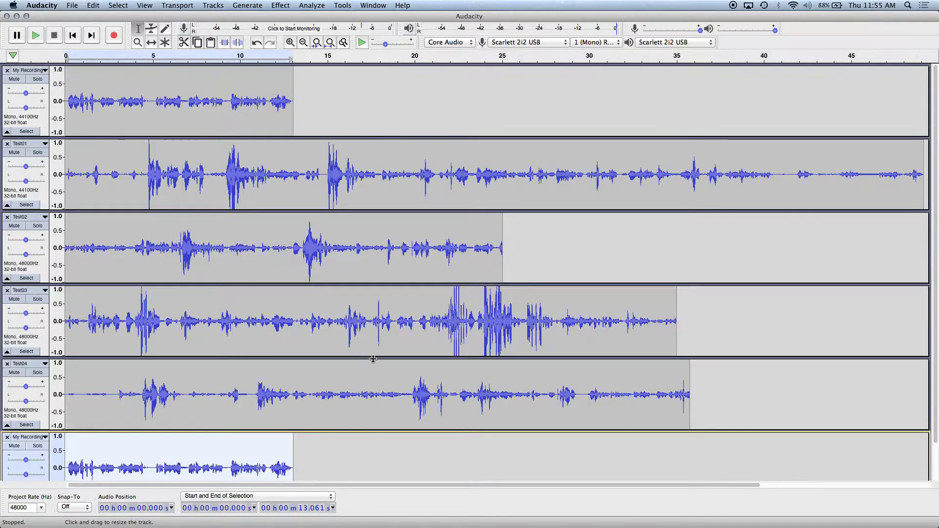
{"action": "scroll", "coordinate": [373, 360], "scroll_direction": "down", "scroll_amount": 5}
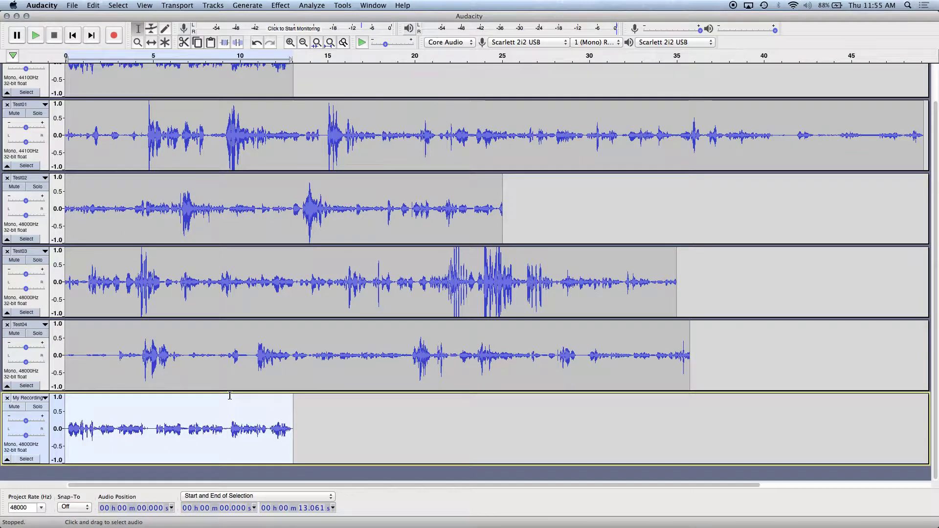
{"action": "left_click", "coordinate": [6, 398]}
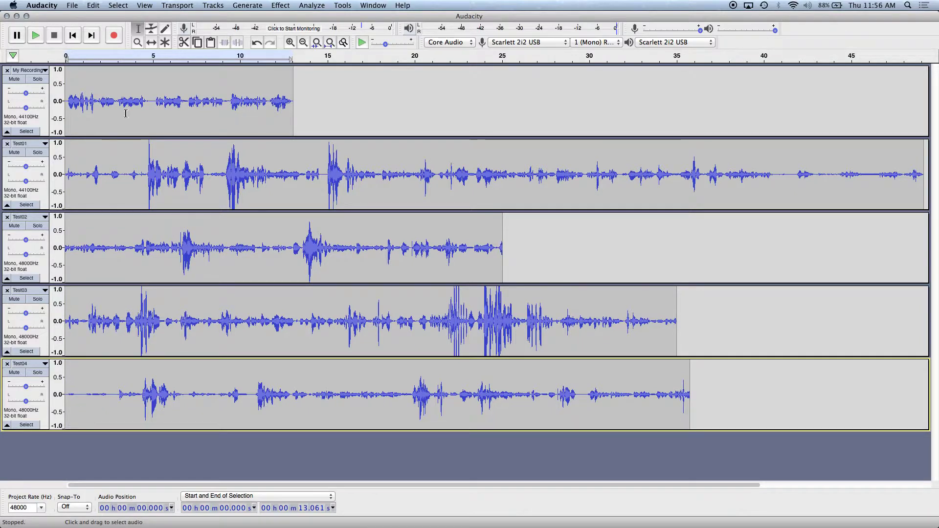
Set up a multiple-file export to the Desktop folder in WAV (Microsoft) signed 24-bit PCM format
{"action": "left_click", "coordinate": [72, 7]}
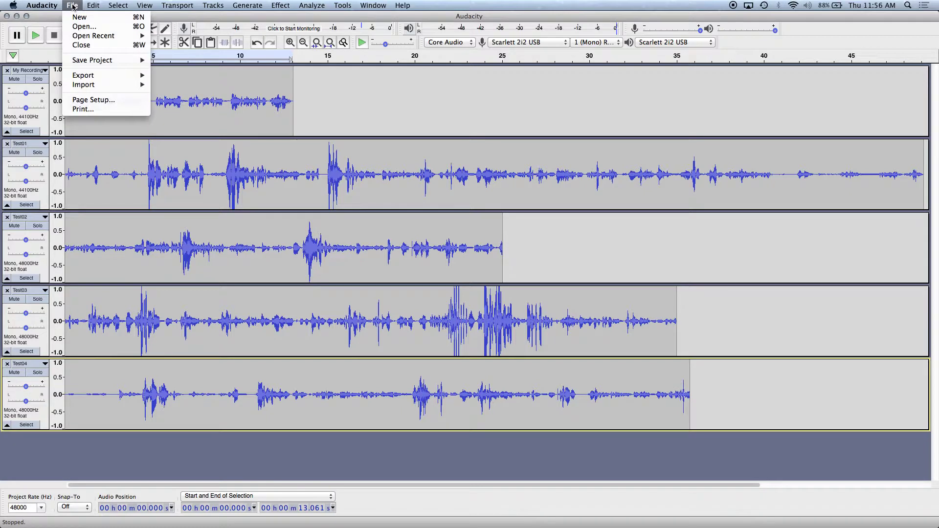
{"action": "mouse_move", "coordinate": [108, 75]}
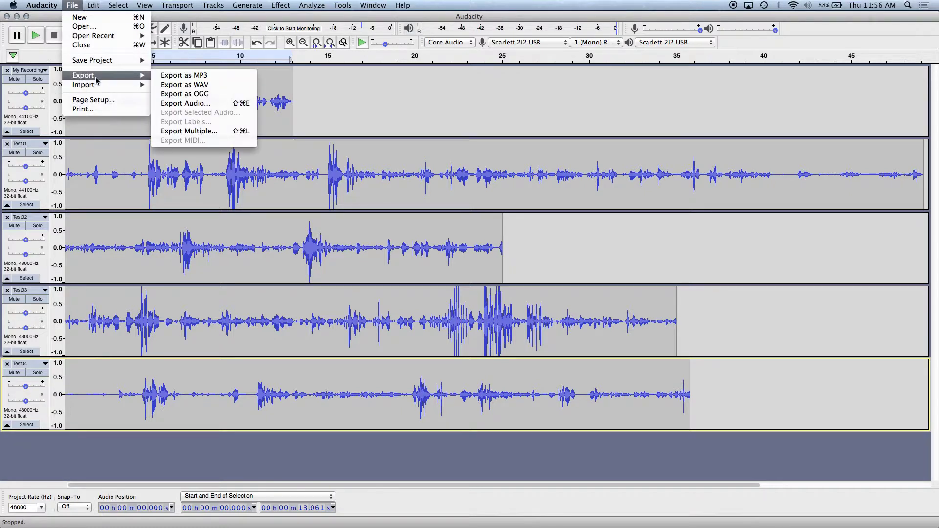
{"action": "left_click", "coordinate": [250, 136]}
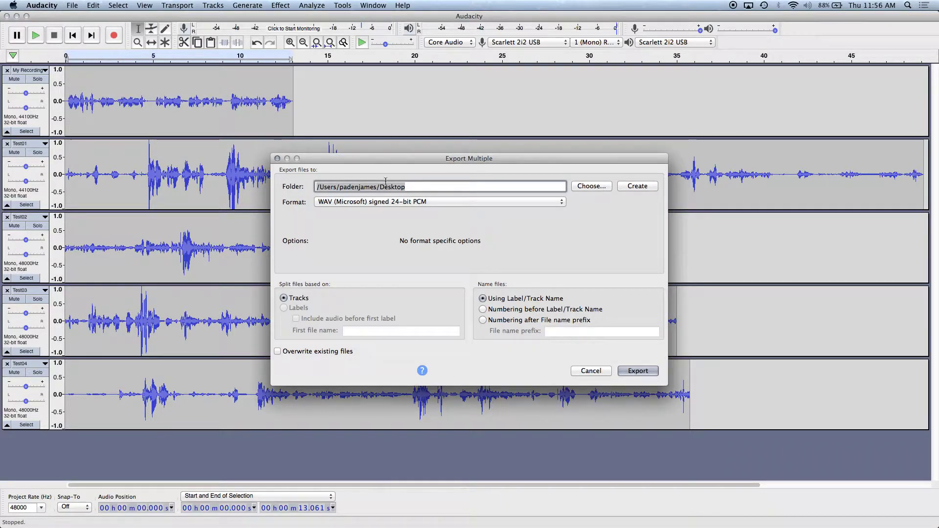
{"action": "left_click", "coordinate": [595, 190]}
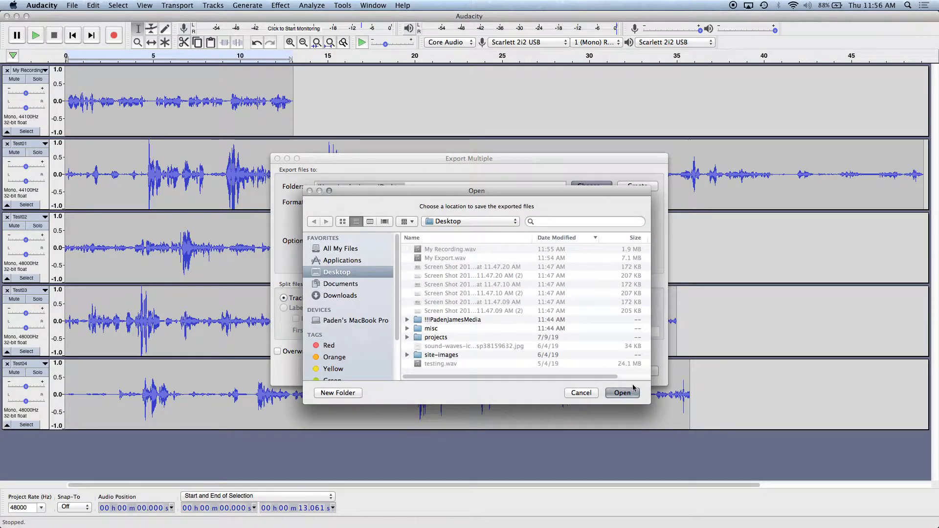
{"action": "left_click", "coordinate": [630, 394]}
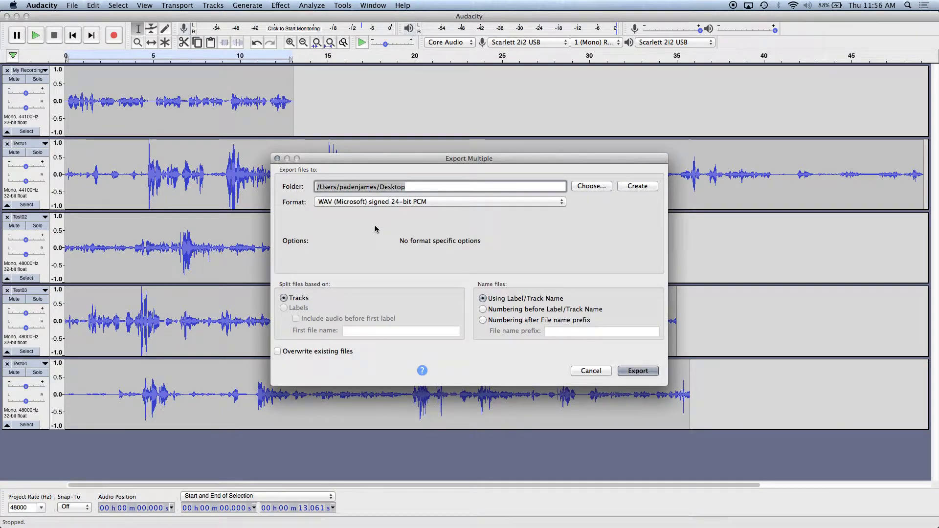
{"action": "left_click", "coordinate": [391, 203]}
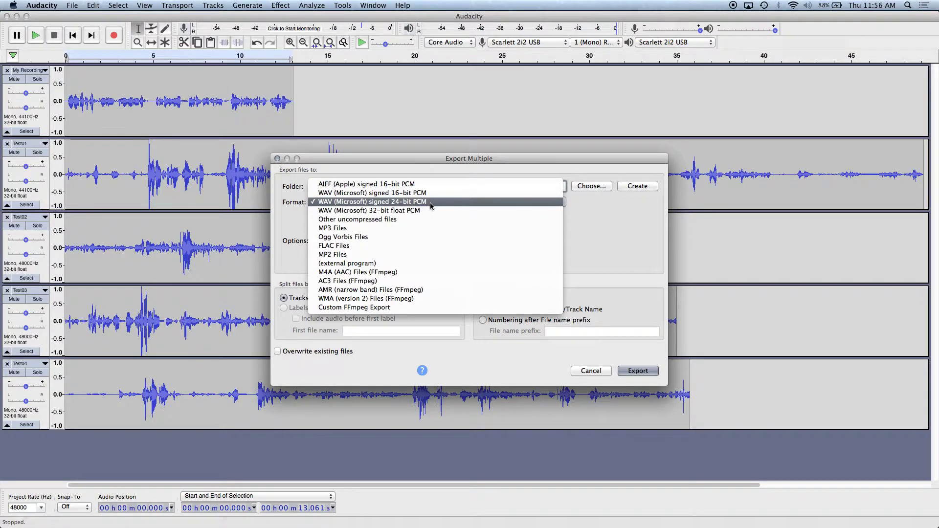
{"action": "left_click", "coordinate": [431, 203]}
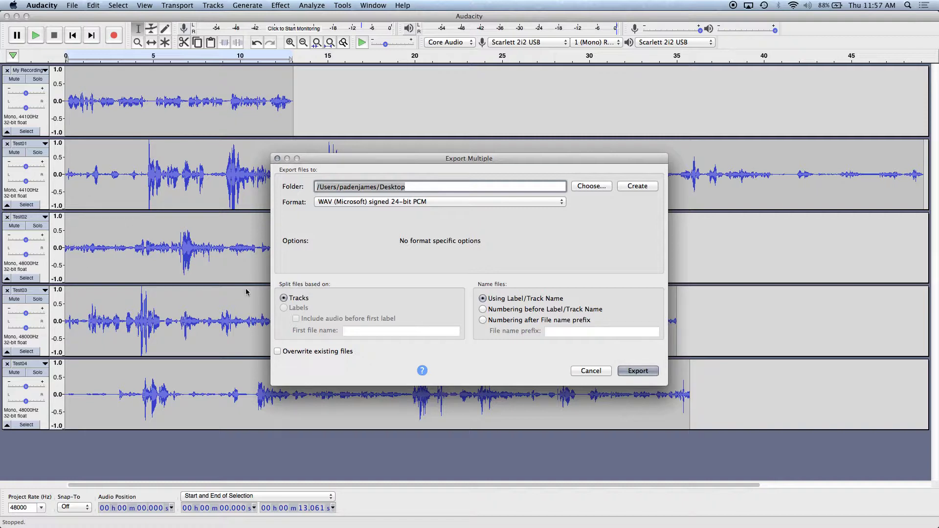
Try naming the files with numbering before the track name and after the prefix Export, and return to Using Label/Track Name
{"action": "left_click", "coordinate": [513, 312]}
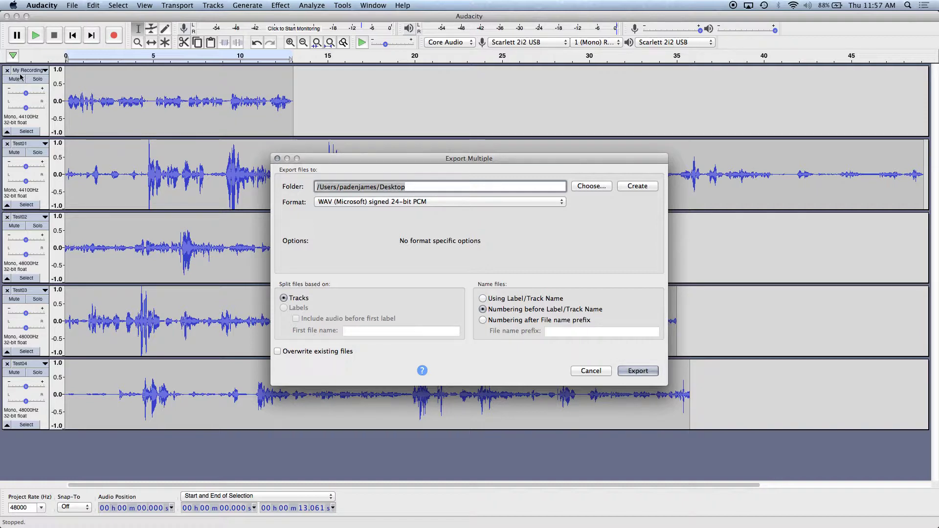
{"action": "left_click", "coordinate": [508, 320]}
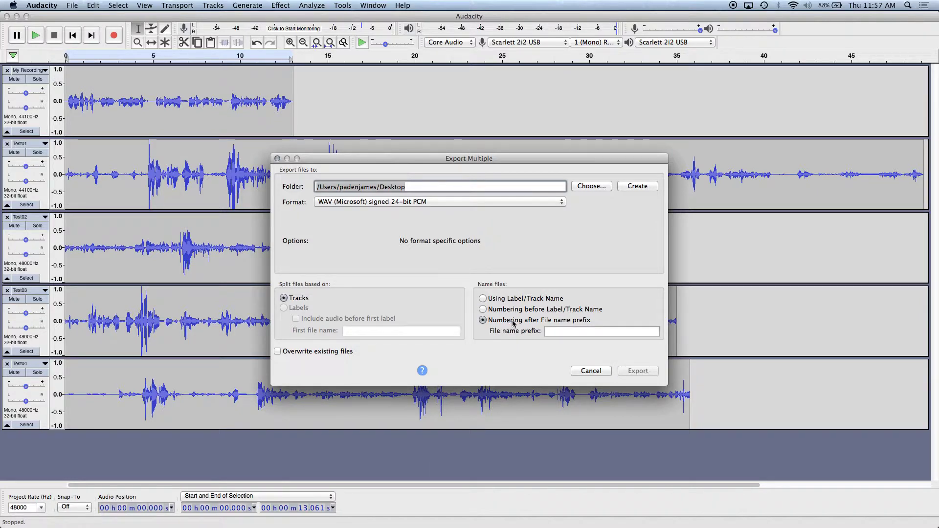
{"action": "left_click", "coordinate": [564, 333]}
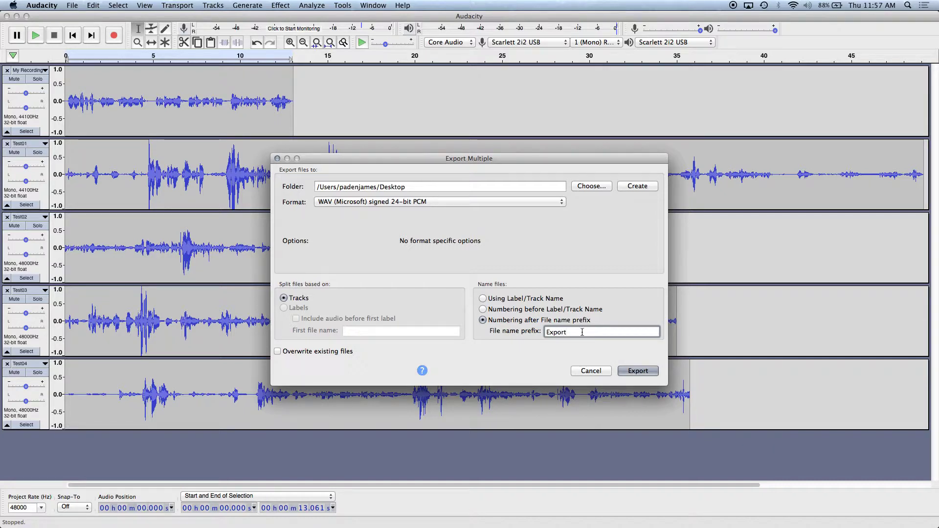
{"action": "key", "text": "super+a"}
{"action": "key", "text": "BackSpace"}
{"action": "left_click", "coordinate": [496, 299]}
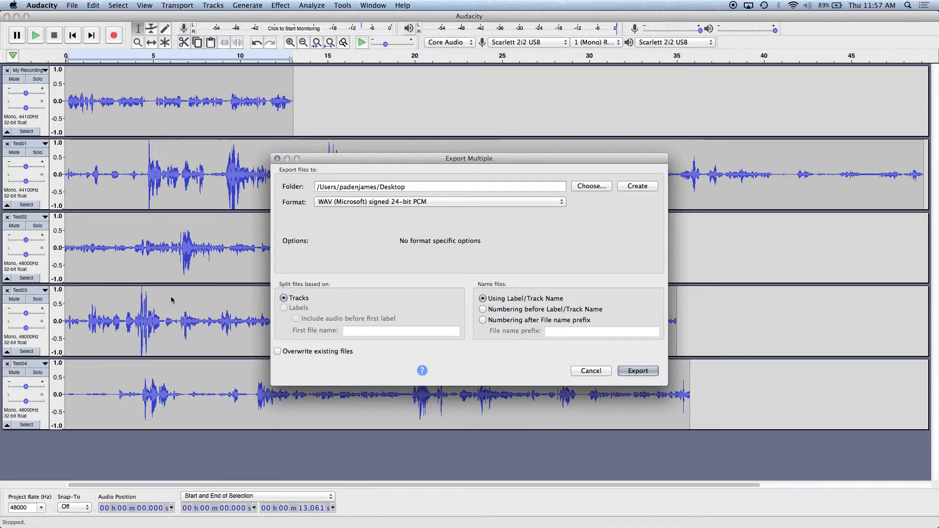
Export every track as its own file, accepting the metadata tags of all five tracks and dismissing the export summary
{"action": "left_click", "coordinate": [638, 371]}
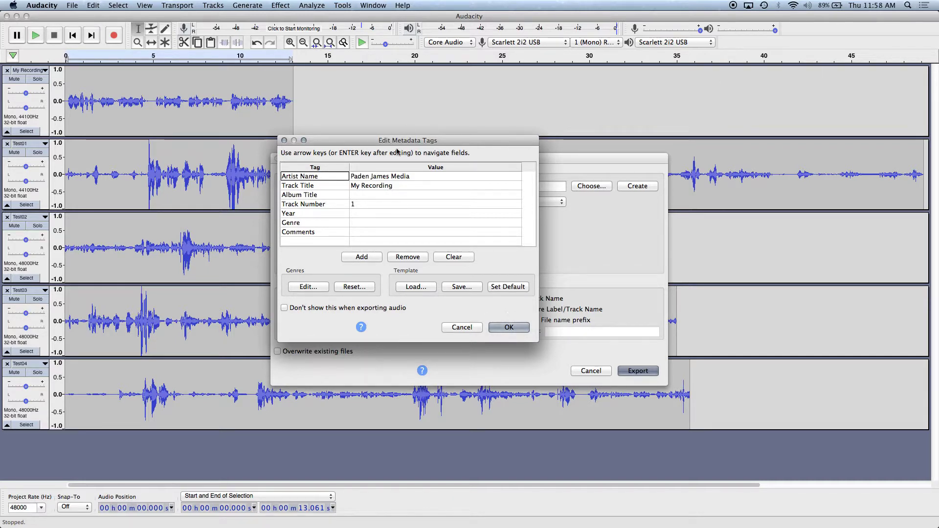
{"action": "left_click", "coordinate": [522, 332]}
{"action": "left_click", "coordinate": [522, 331]}
{"action": "left_click", "coordinate": [522, 331]}
{"action": "left_click", "coordinate": [523, 332]}
{"action": "left_click", "coordinate": [522, 332]}
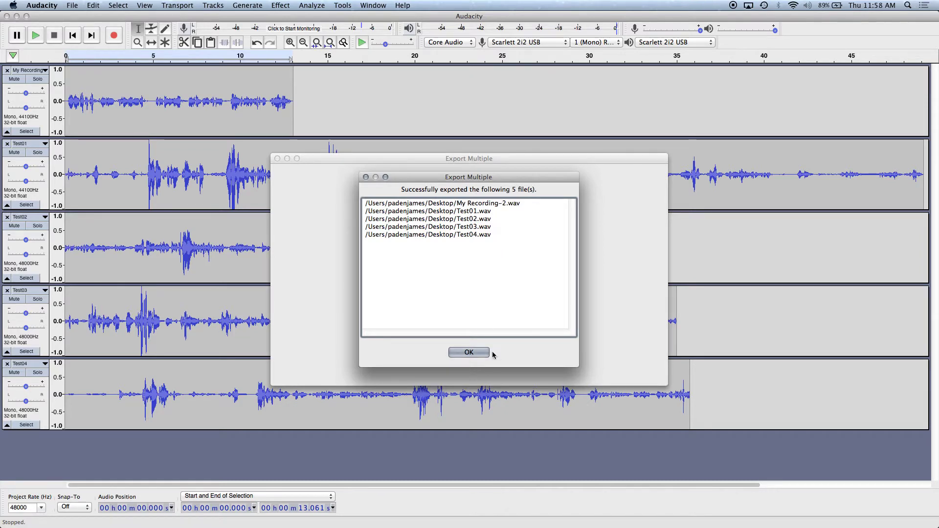
{"action": "left_click", "coordinate": [469, 352]}
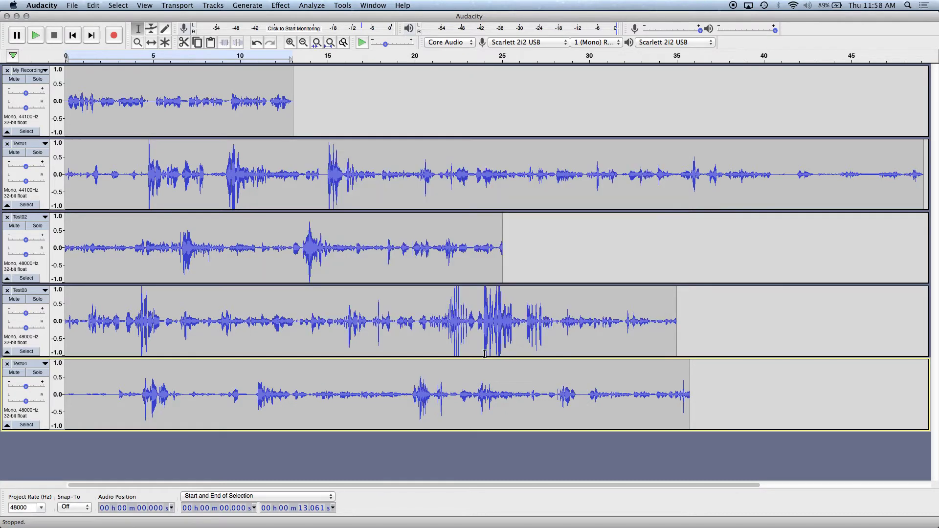
Switch to Finder, sort the Desktop by date modified, select My Recording-2.wav through Test04.wav to review the exports, and return to Audacity
{"action": "left_click", "coordinate": [198, 508]}
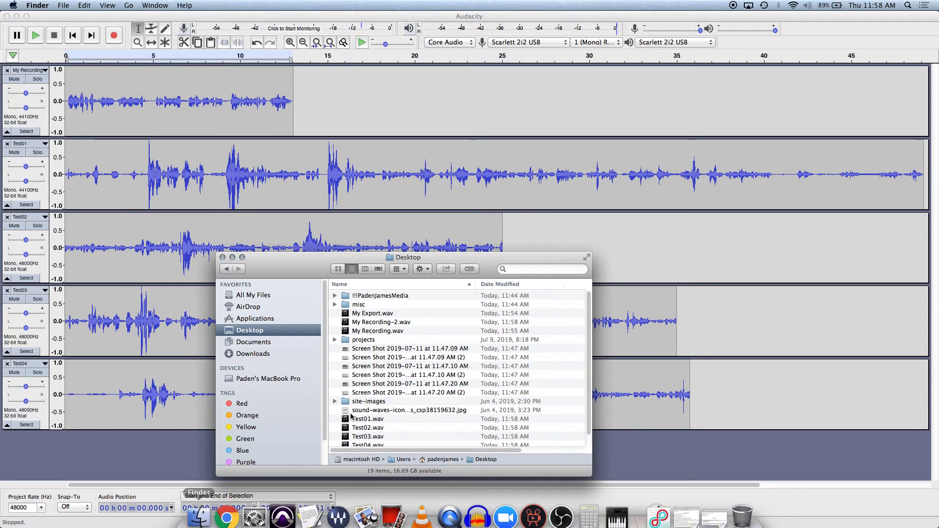
{"action": "scroll", "coordinate": [382, 415], "scroll_direction": "down", "scroll_amount": 1}
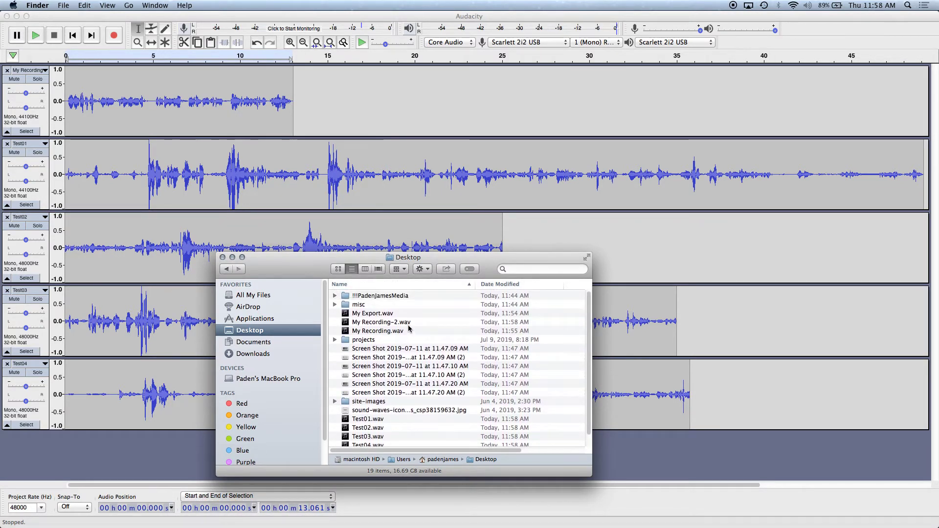
{"action": "left_click", "coordinate": [482, 285]}
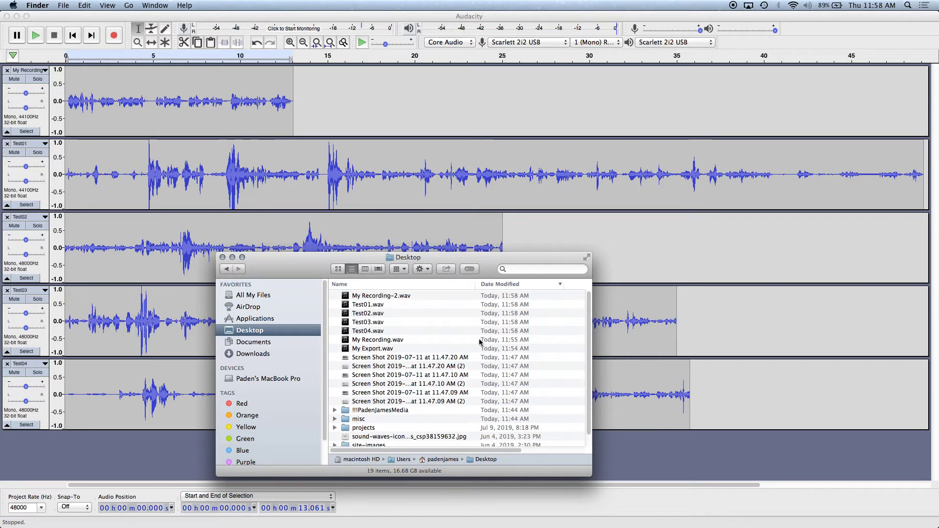
{"action": "left_click", "coordinate": [391, 331]}
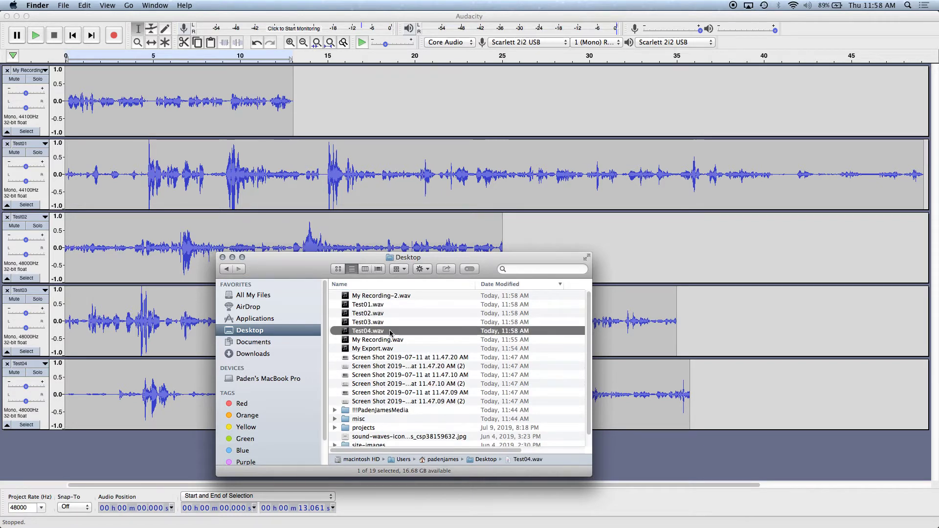
{"action": "left_click", "coordinate": [384, 296], "text": "shift"}
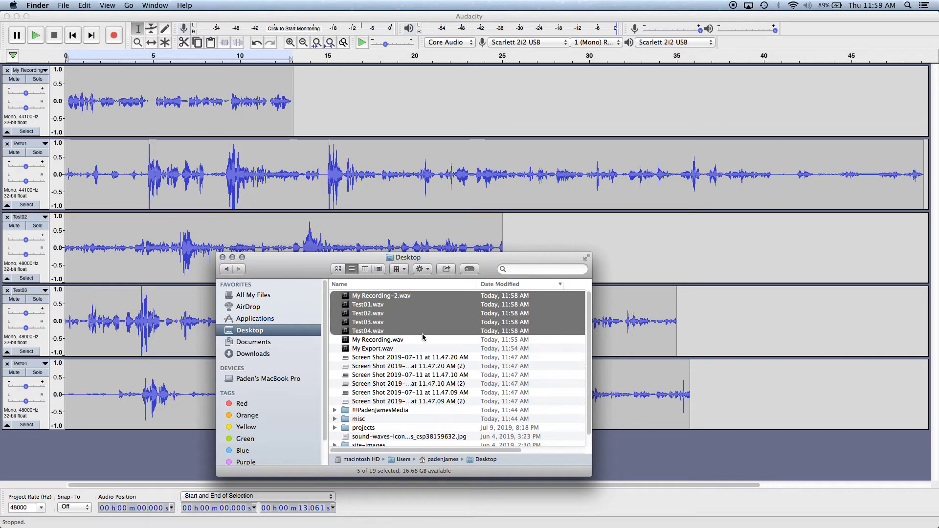
{"action": "left_click", "coordinate": [723, 401]}
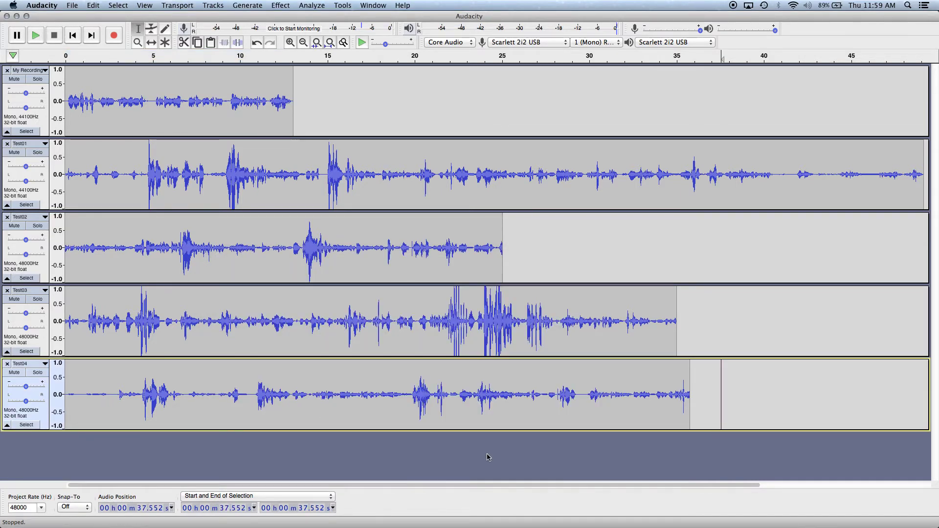